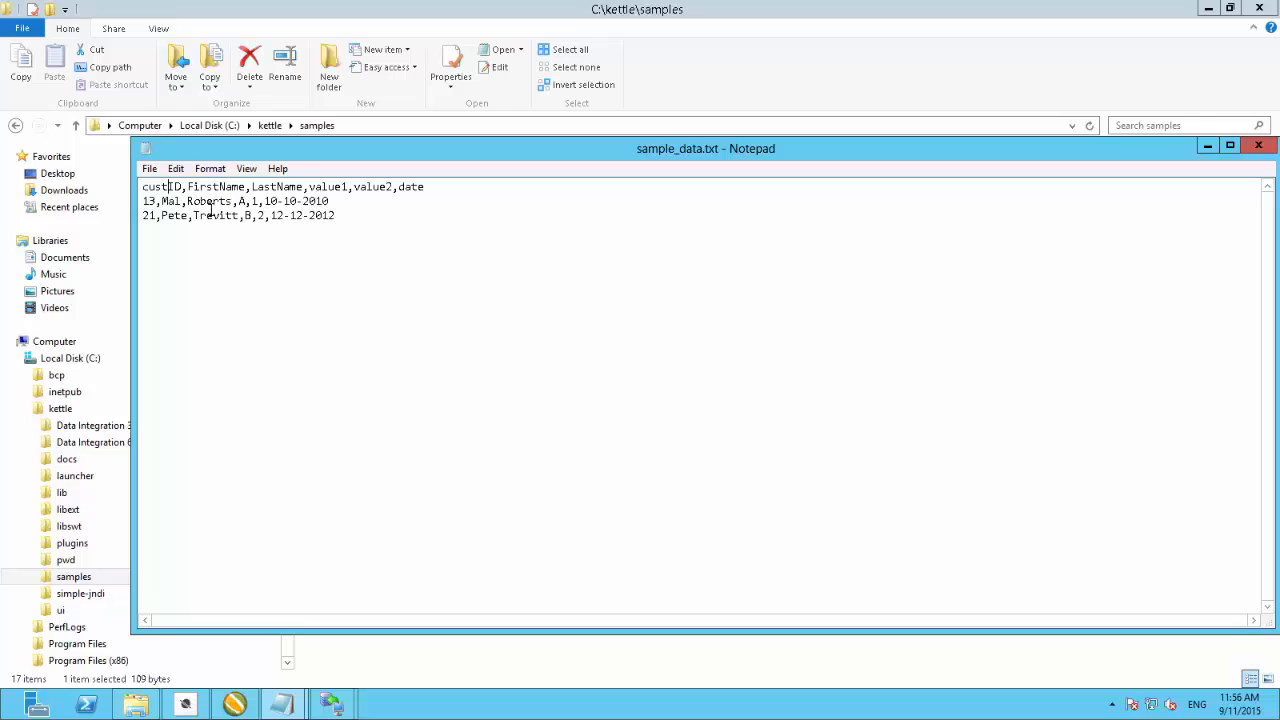
- Rename the first header column to cust.ID and save sample_data.txt when closing it
{"action": "type", "text": "."}
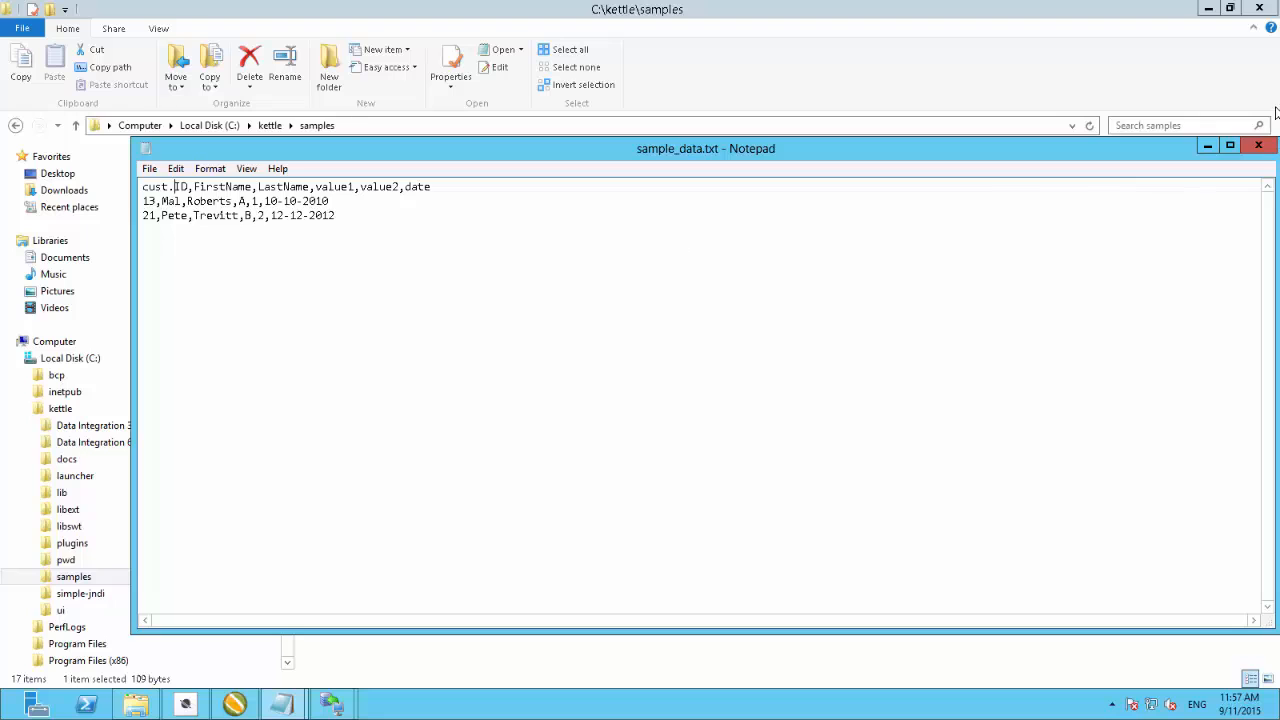
{"action": "left_click", "coordinate": [1258, 146]}
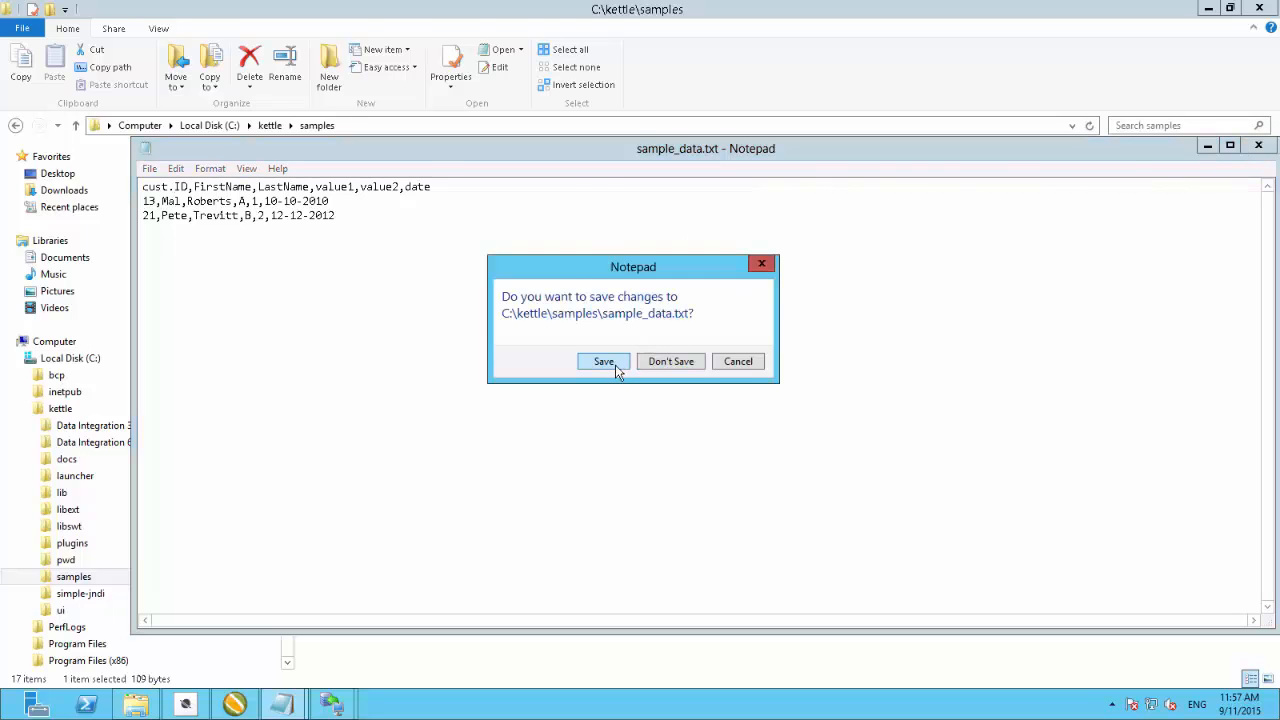
{"action": "left_click", "coordinate": [615, 367]}
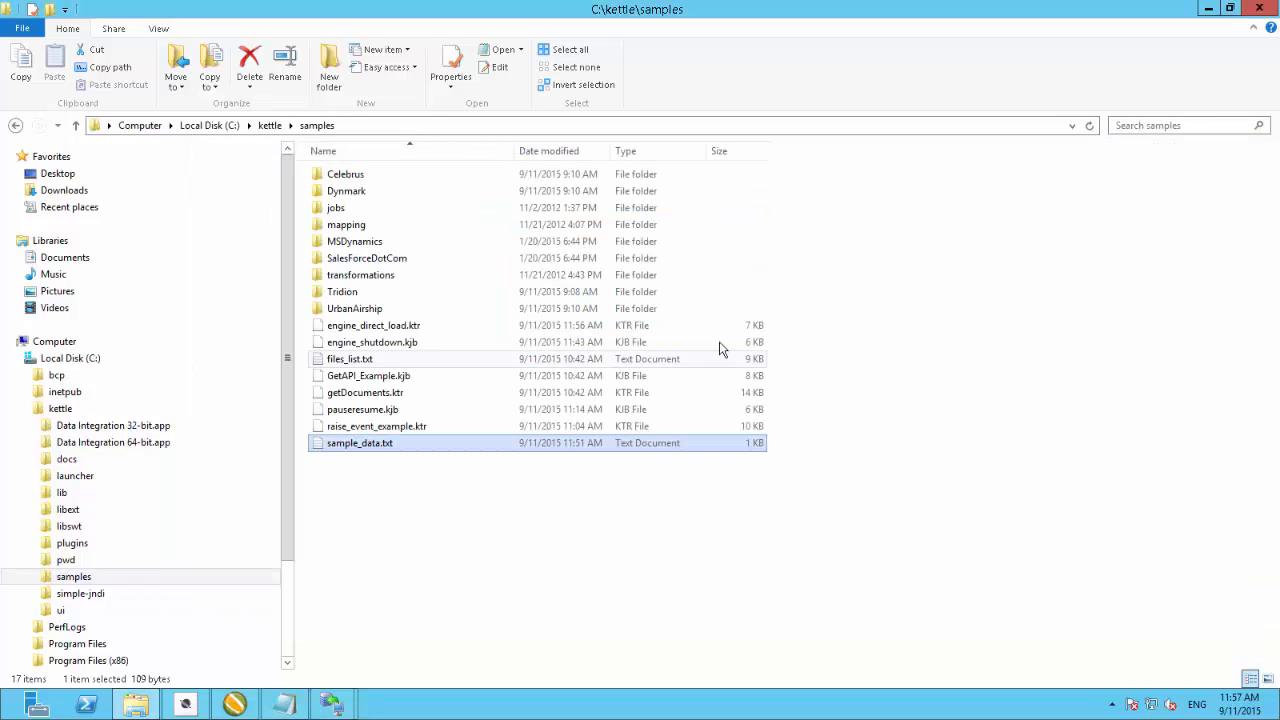
- Switch to Spoon and add a Text file input step from the Input category to the transformation canvas
{"action": "left_click", "coordinate": [186, 705]}
{"action": "left_click", "coordinate": [186, 705]}
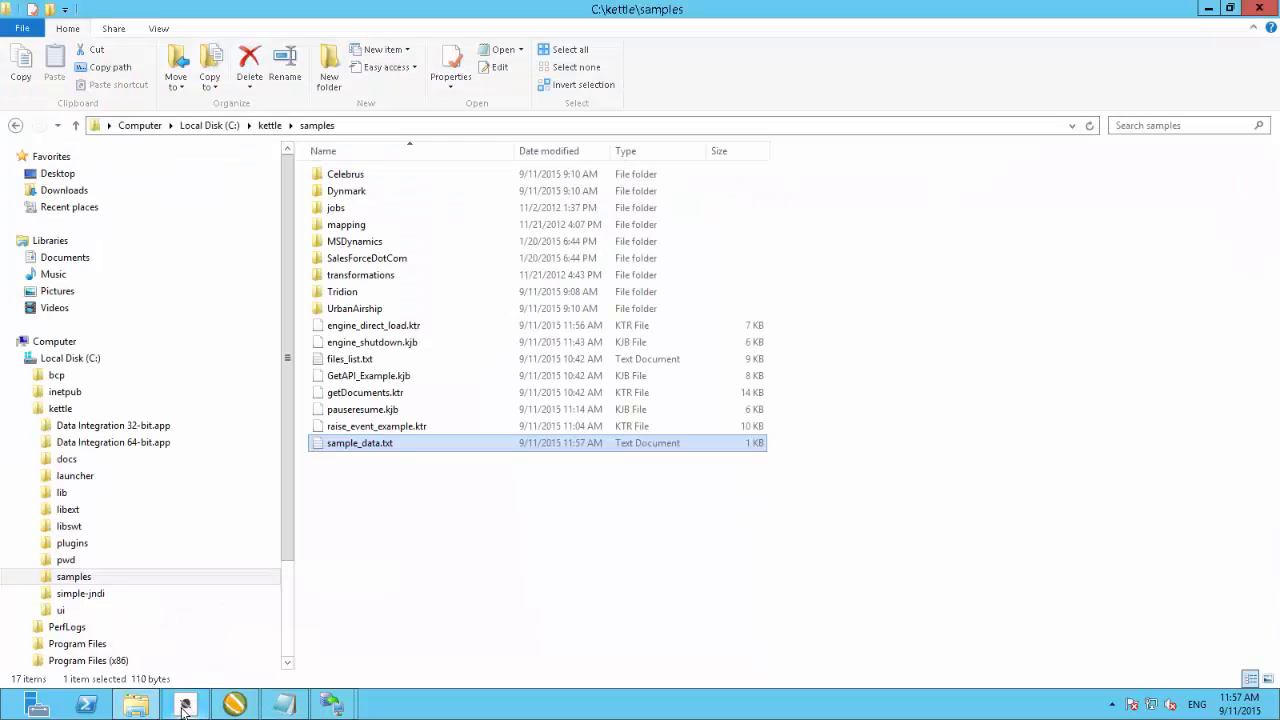
{"action": "left_click", "coordinate": [236, 705]}
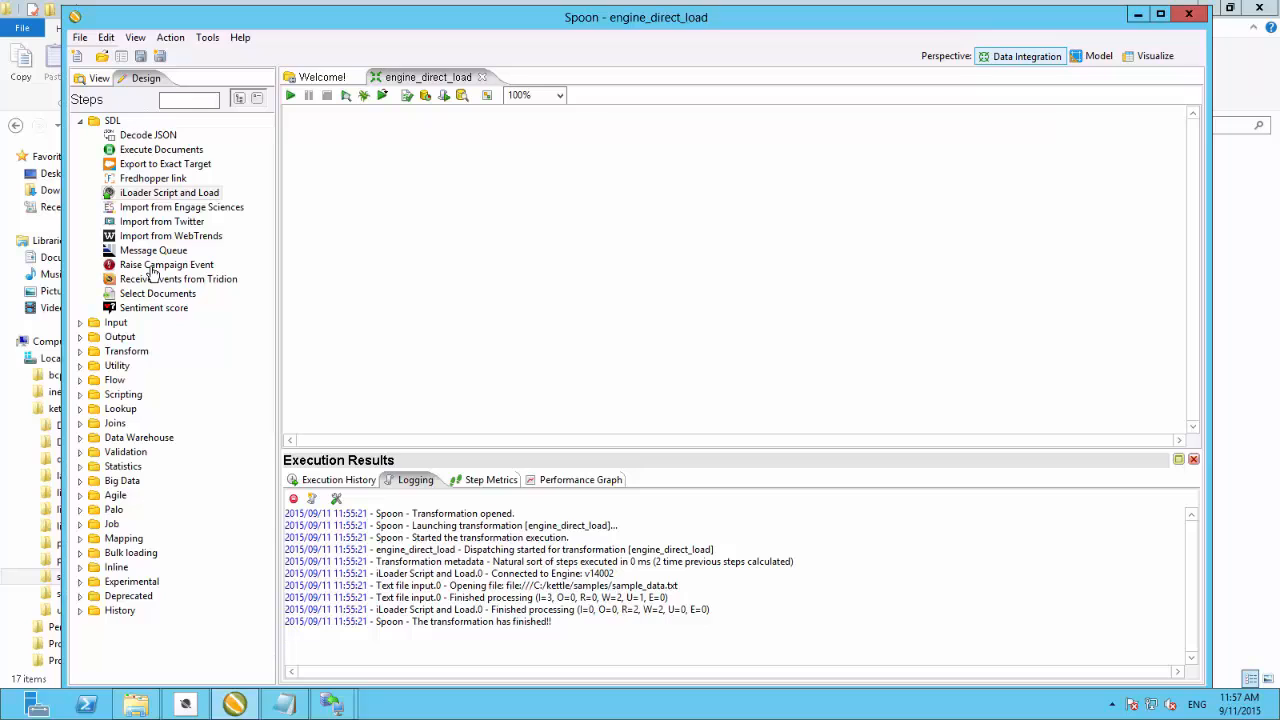
{"action": "left_click", "coordinate": [81, 325]}
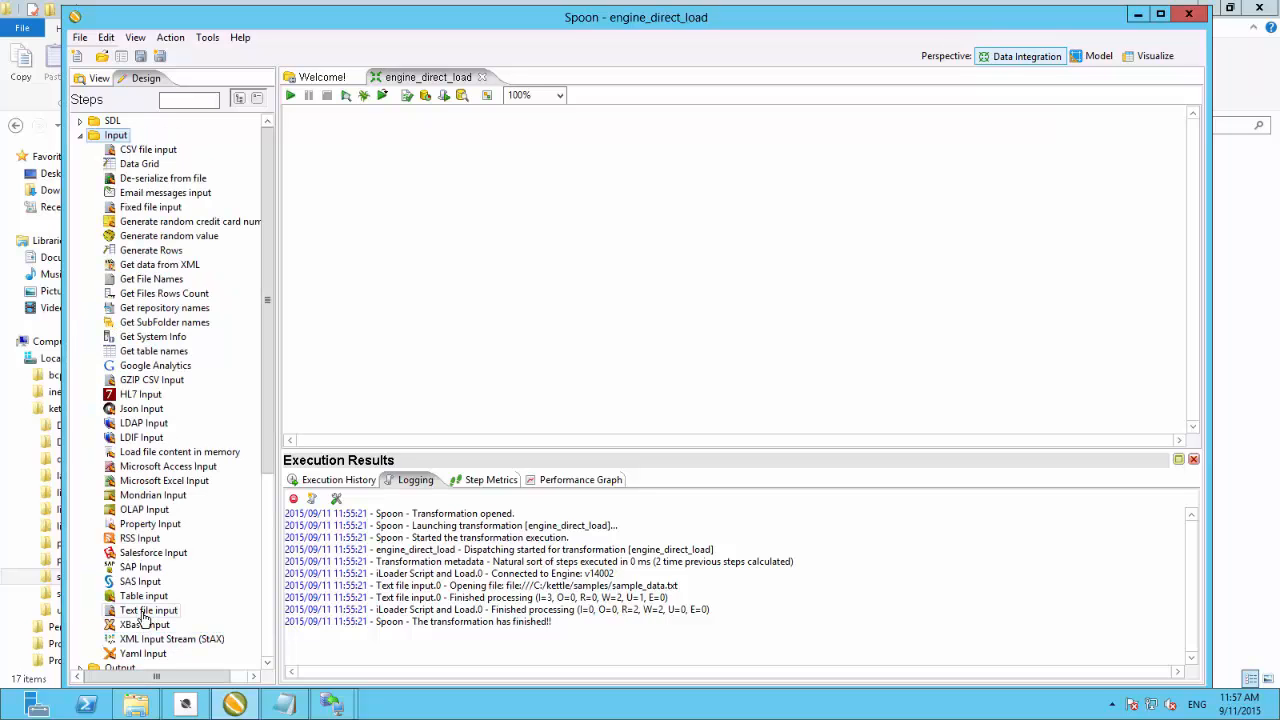
{"action": "left_click_drag", "start_coordinate": [148, 611], "coordinate": [447, 230]}
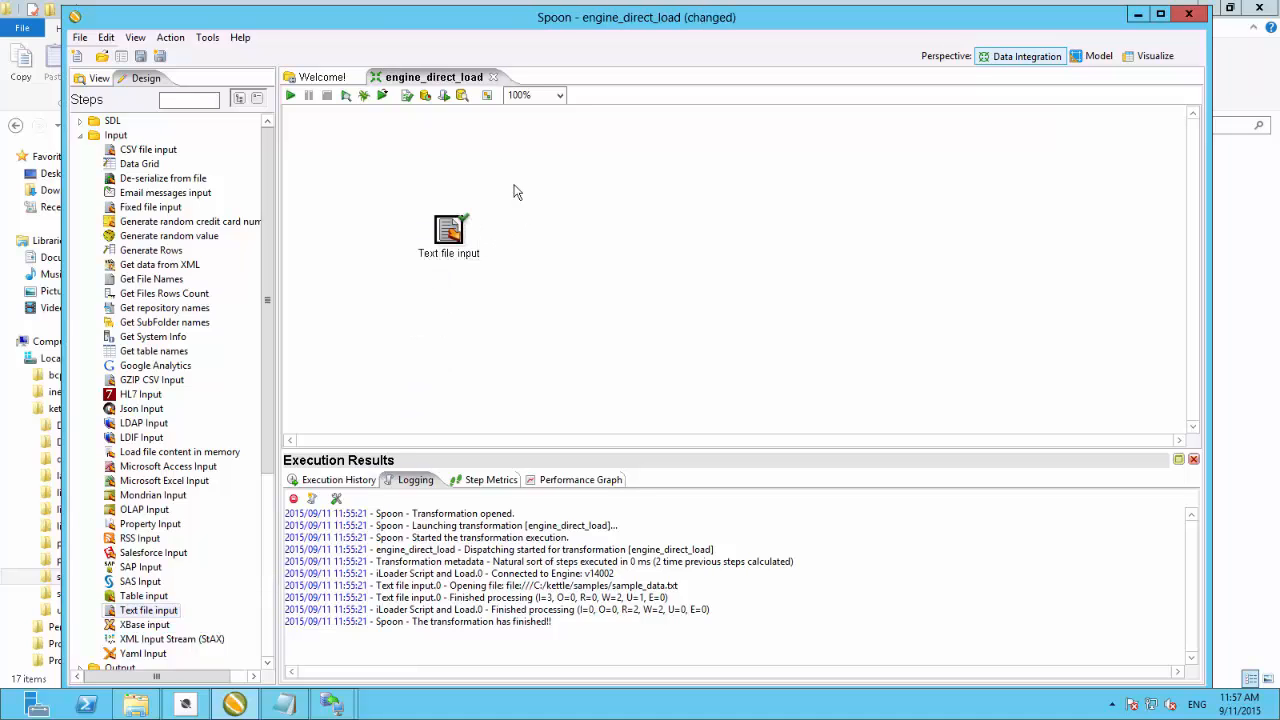
- Add an iLoader Script and Load step from the SDL category and connect a hop from the Text file input to it
{"action": "left_click", "coordinate": [81, 121]}
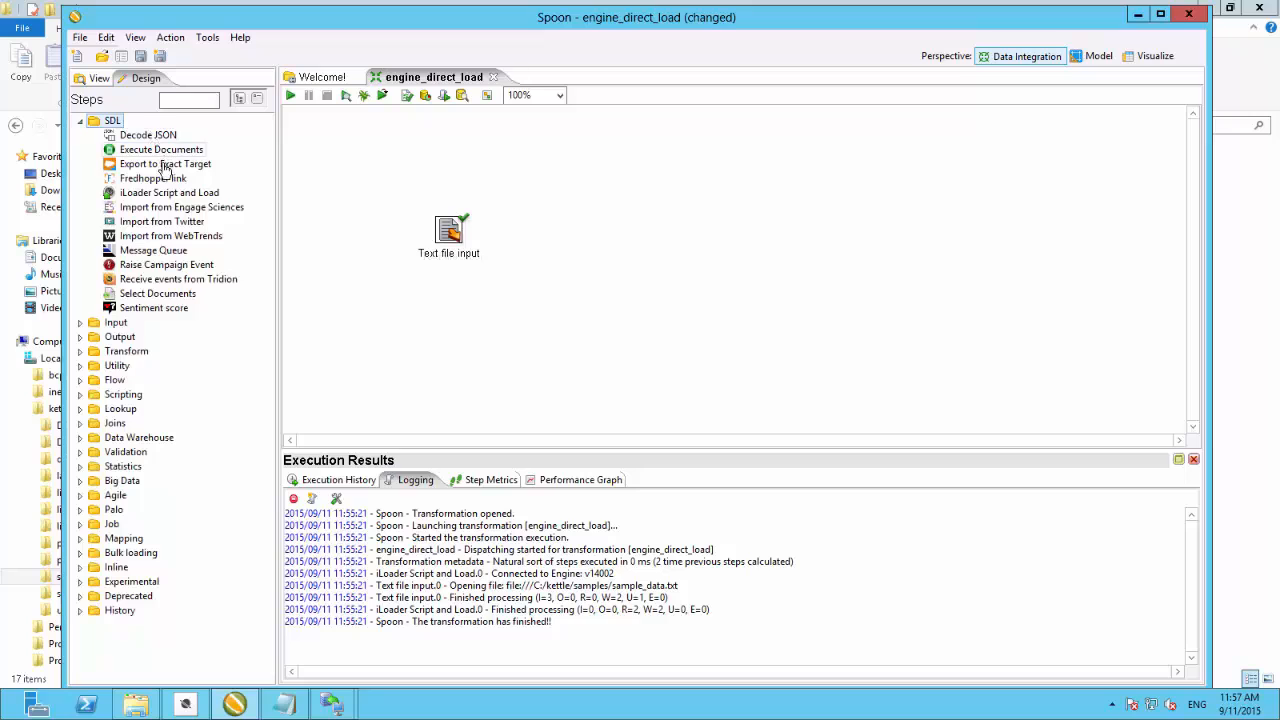
{"action": "left_click_drag", "start_coordinate": [163, 193], "coordinate": [562, 221]}
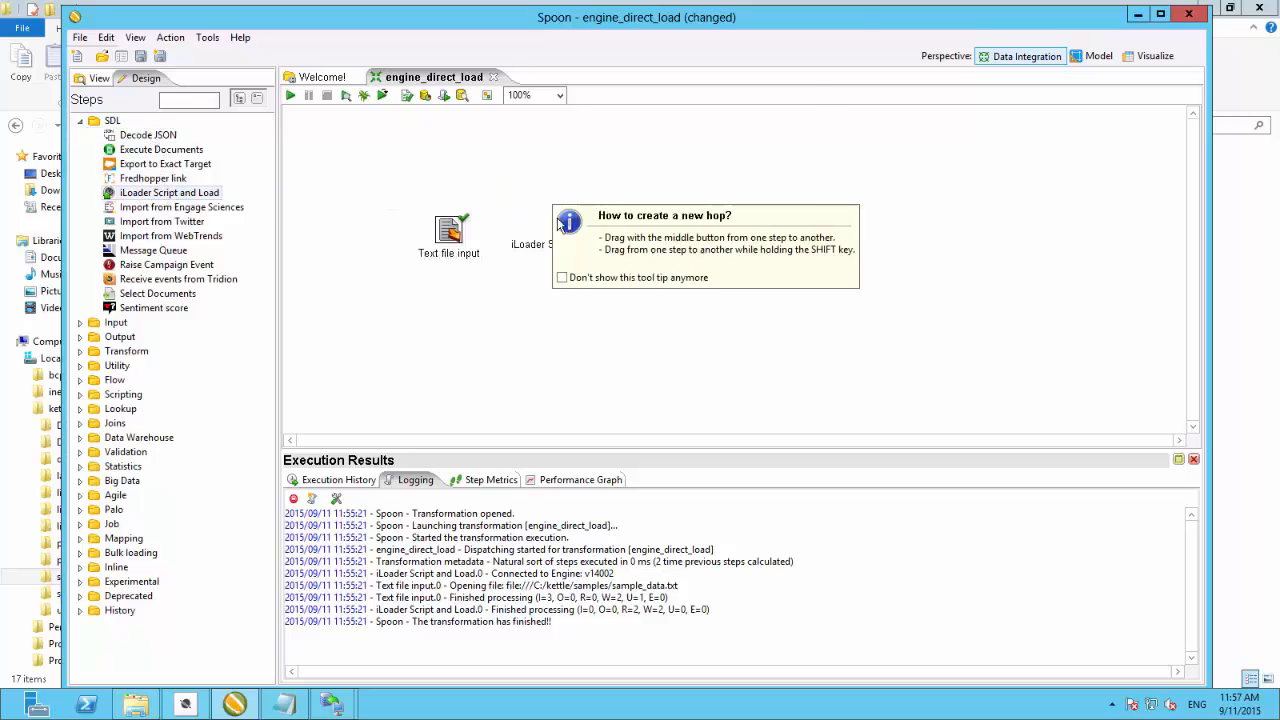
{"action": "left_click_drag", "start_coordinate": [450, 232], "coordinate": [566, 224]}
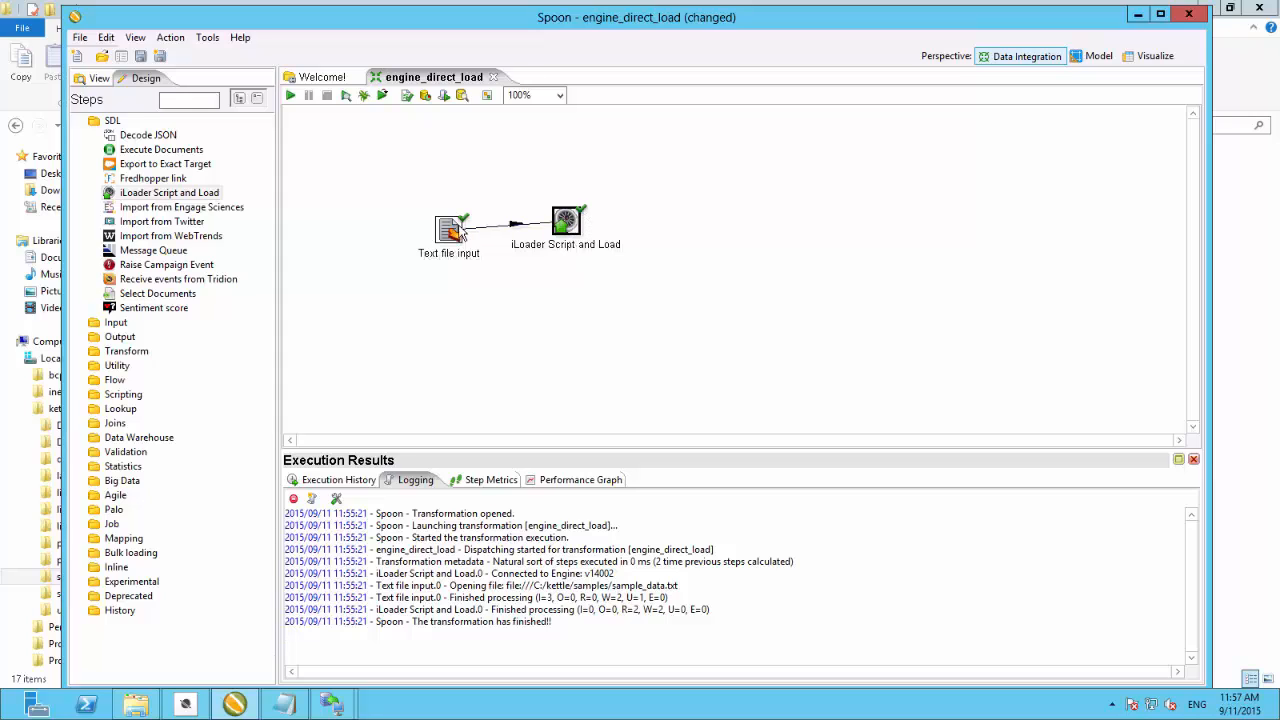
{"action": "left_click_drag", "start_coordinate": [451, 240], "coordinate": [433, 233]}
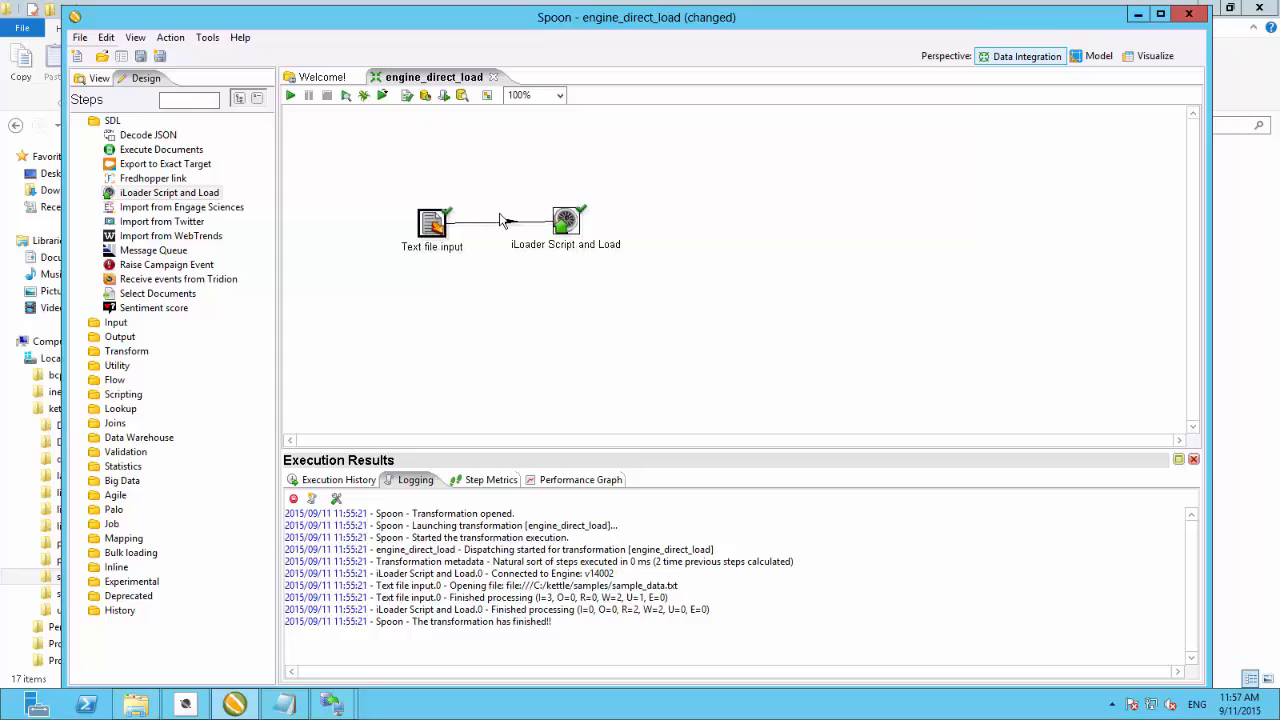
- Open the Text file input step and add C:\kettle\samples\sample_data.txt to its selected files
{"action": "double_click", "coordinate": [435, 225]}
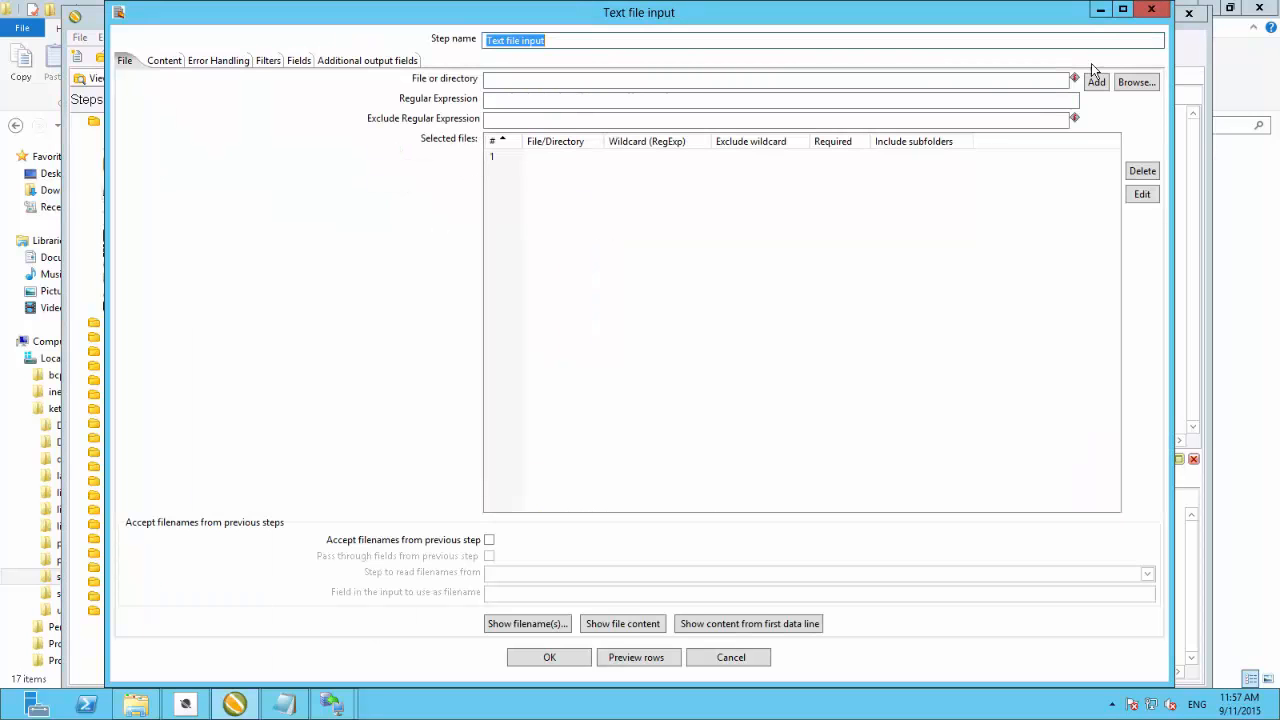
{"action": "left_click", "coordinate": [1134, 82]}
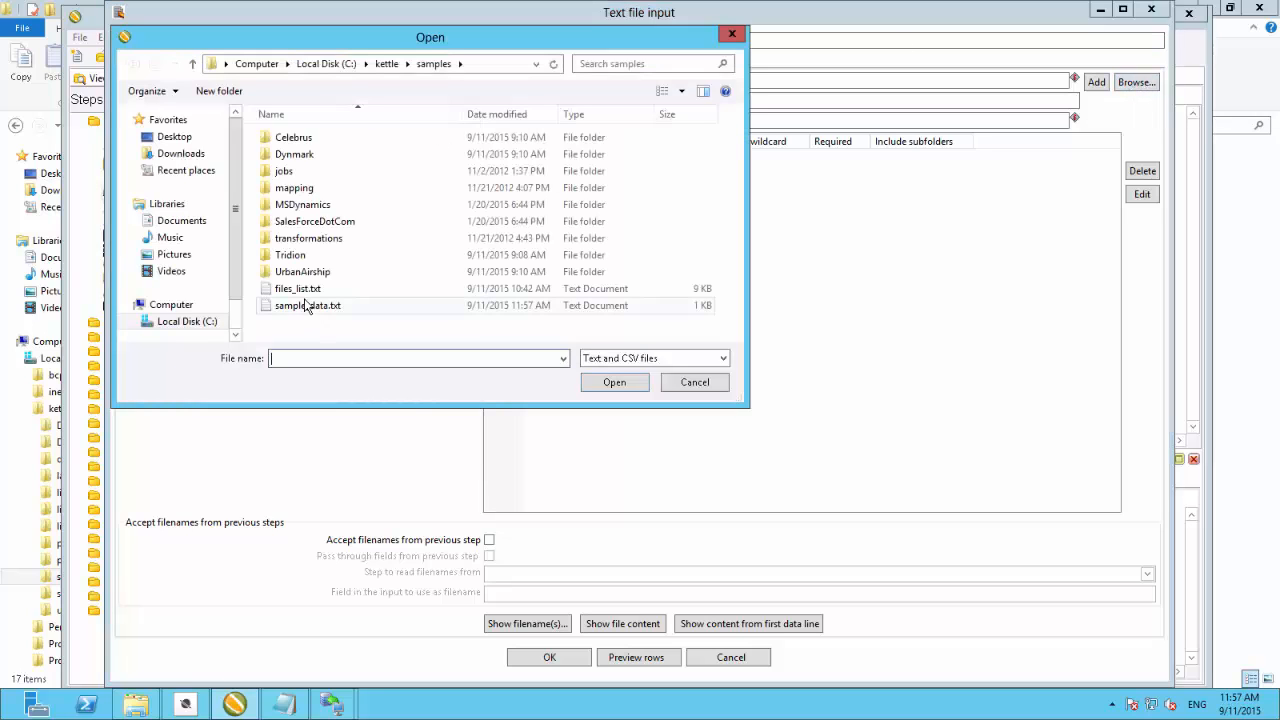
{"action": "left_click", "coordinate": [308, 307]}
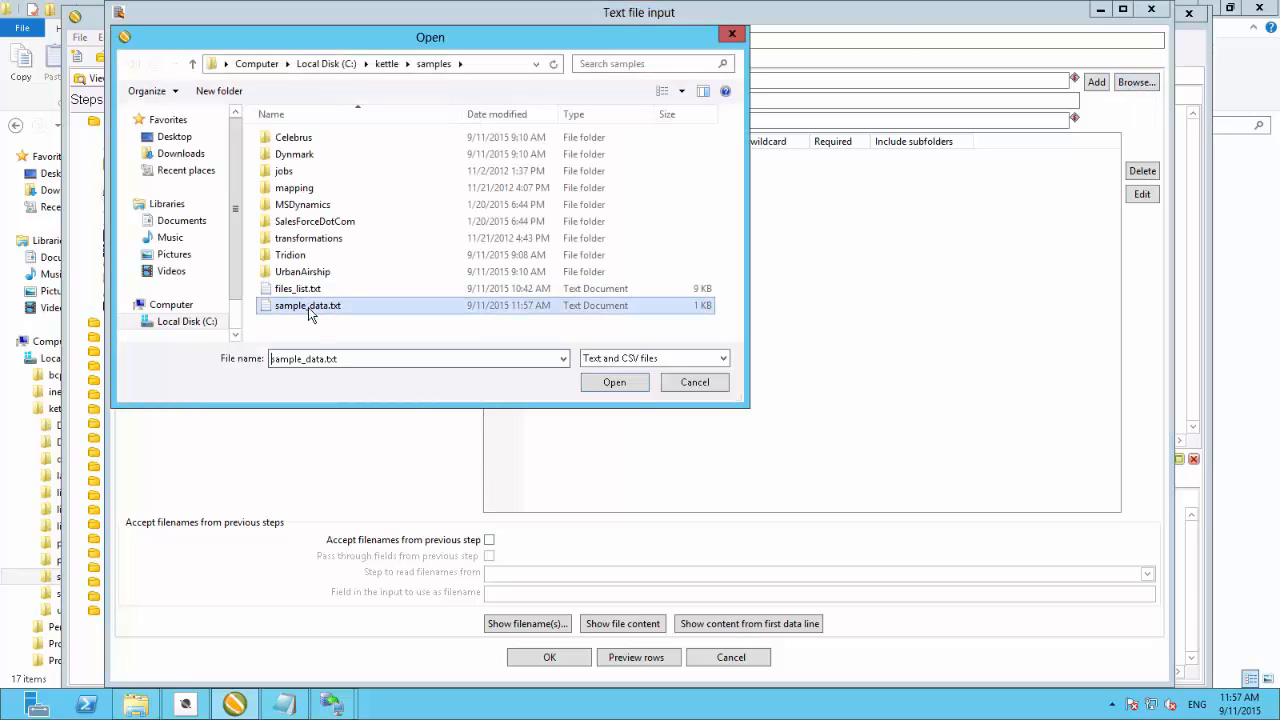
{"action": "left_click", "coordinate": [618, 388]}
{"action": "left_click", "coordinate": [1097, 83]}
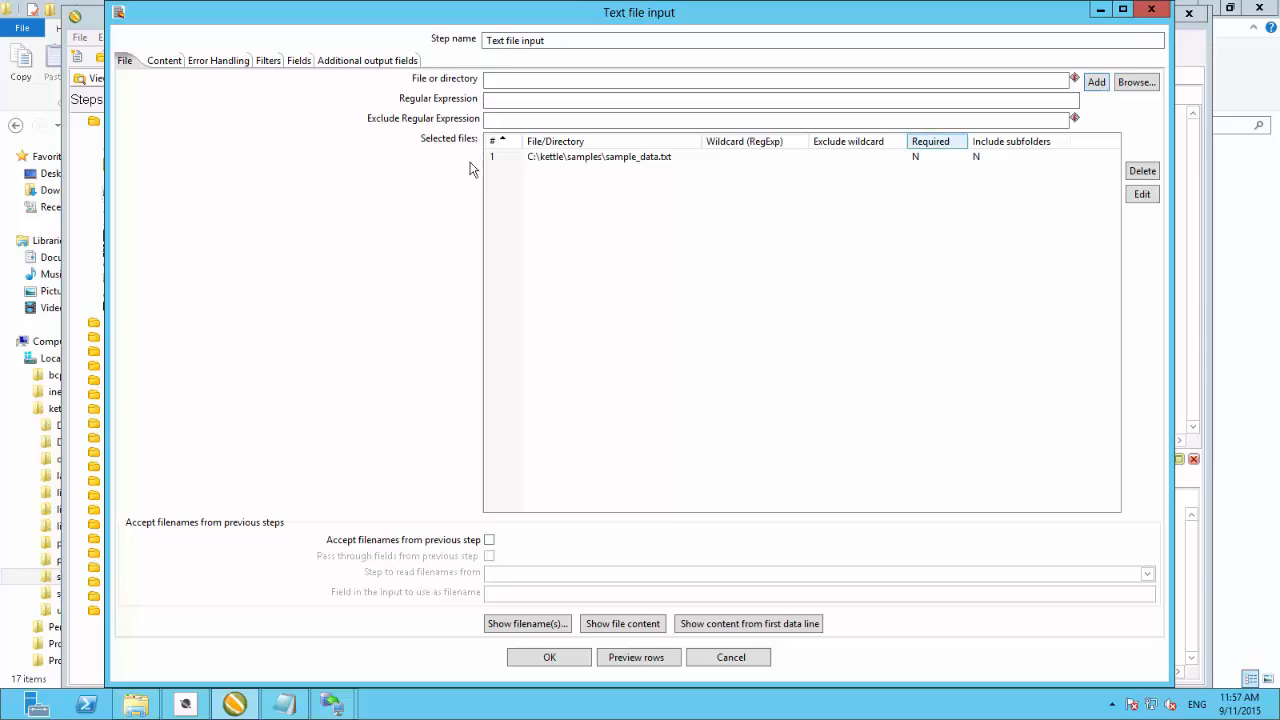
- Get the input fields from the file, sampling 100 lines, and close the scan results
{"action": "left_click", "coordinate": [164, 62]}
{"action": "left_click", "coordinate": [510, 100]}
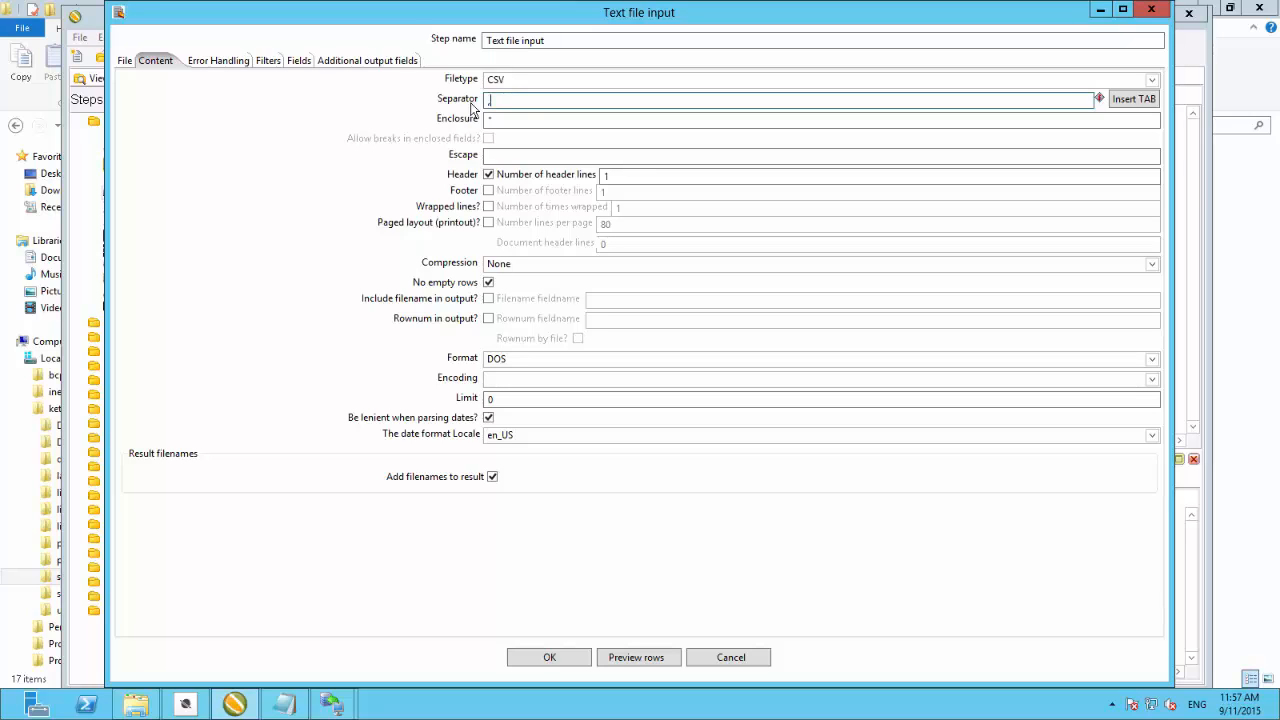
{"action": "left_click", "coordinate": [298, 62]}
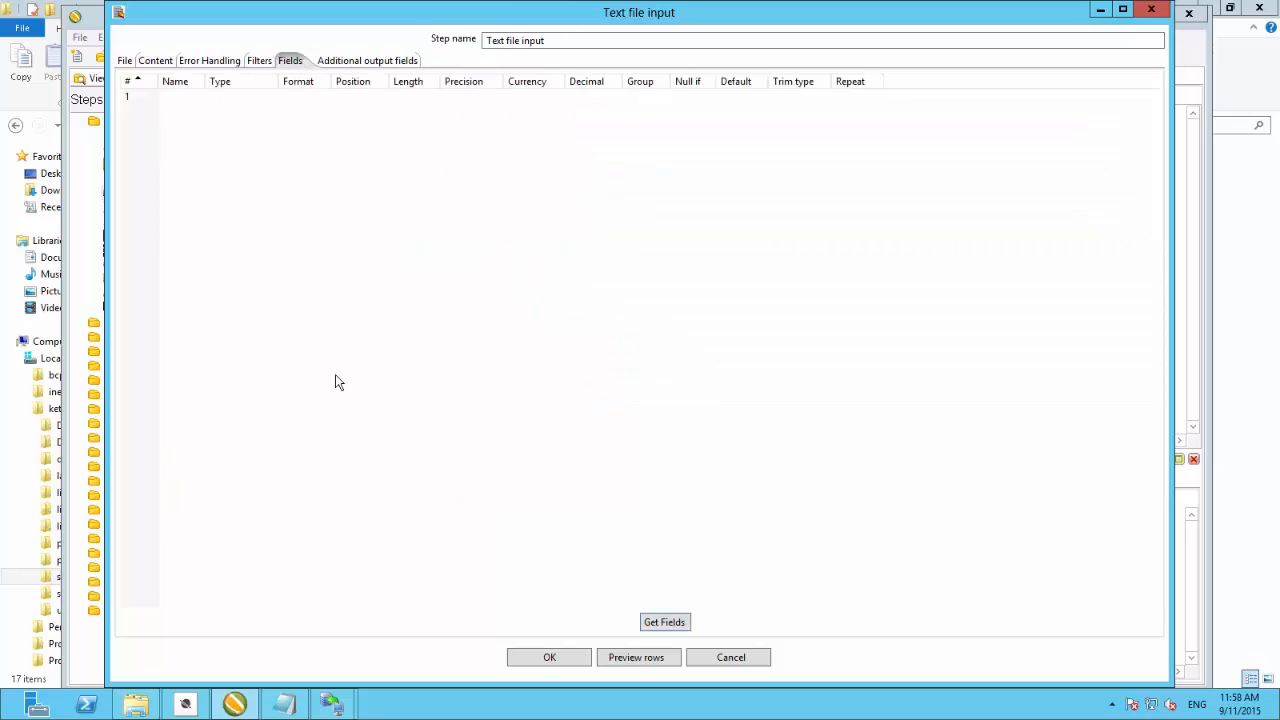
{"action": "left_click", "coordinate": [664, 622]}
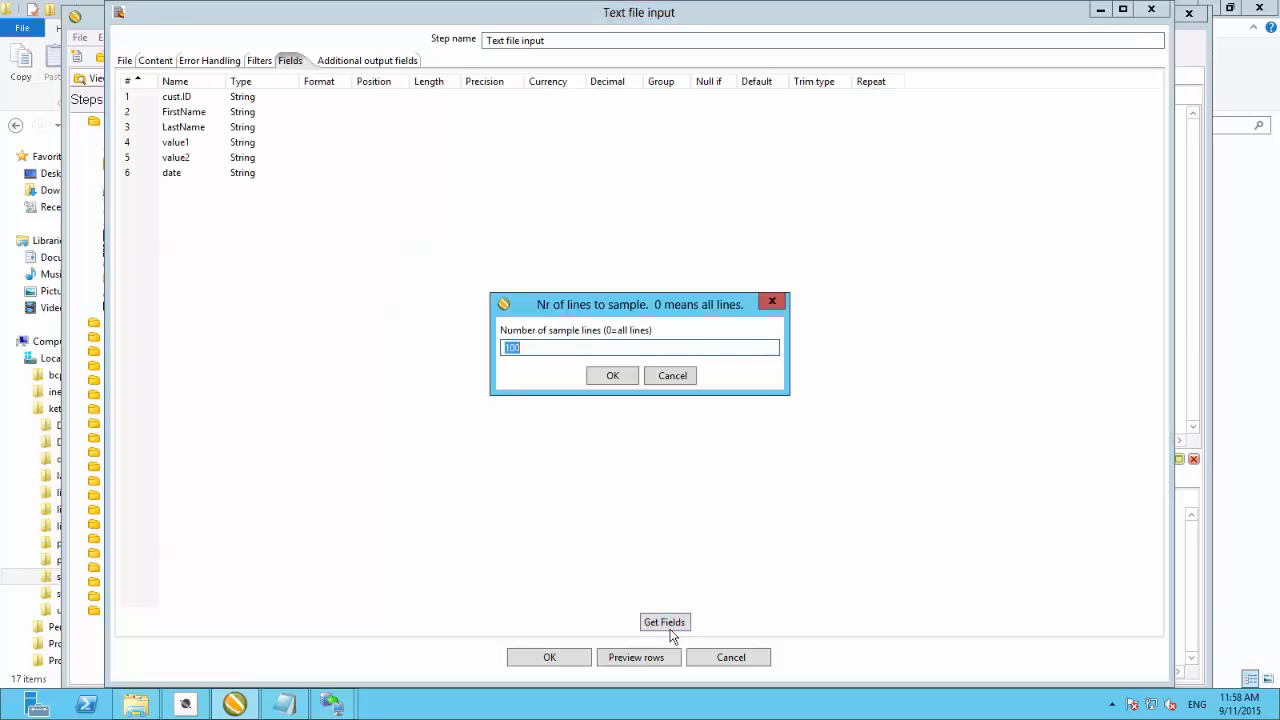
{"action": "left_click", "coordinate": [613, 373]}
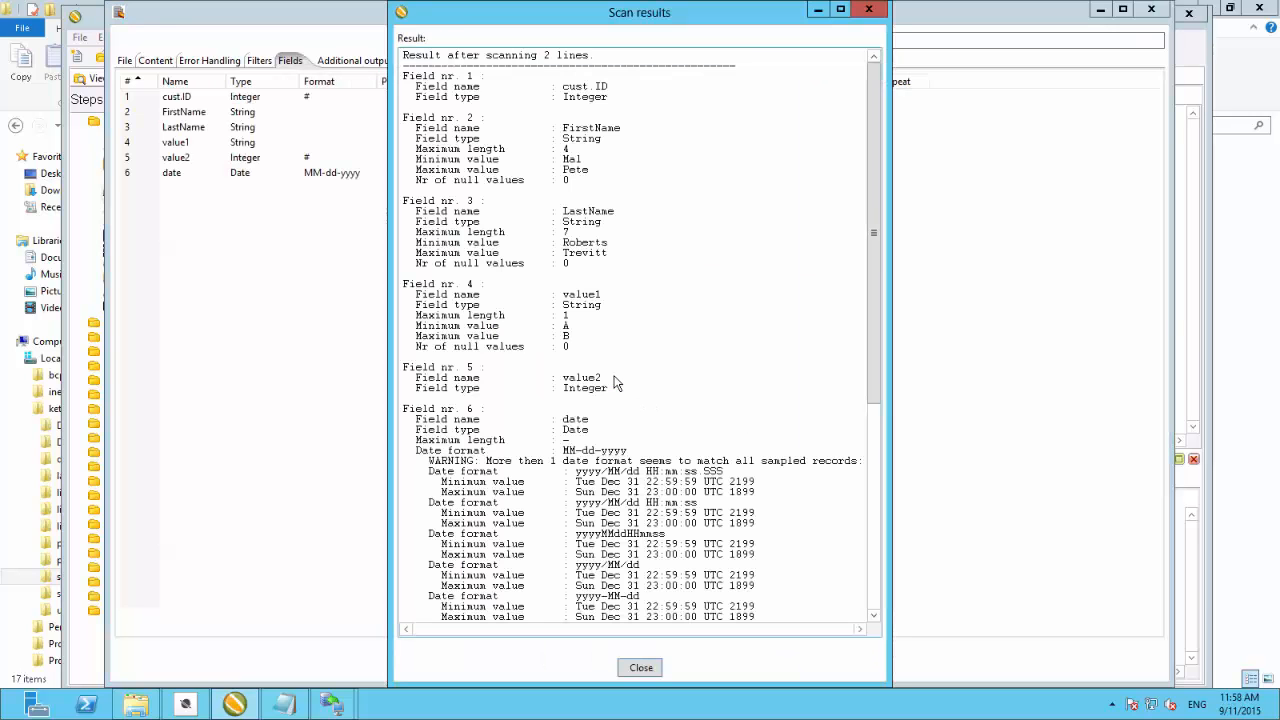
{"action": "left_click", "coordinate": [641, 667]}
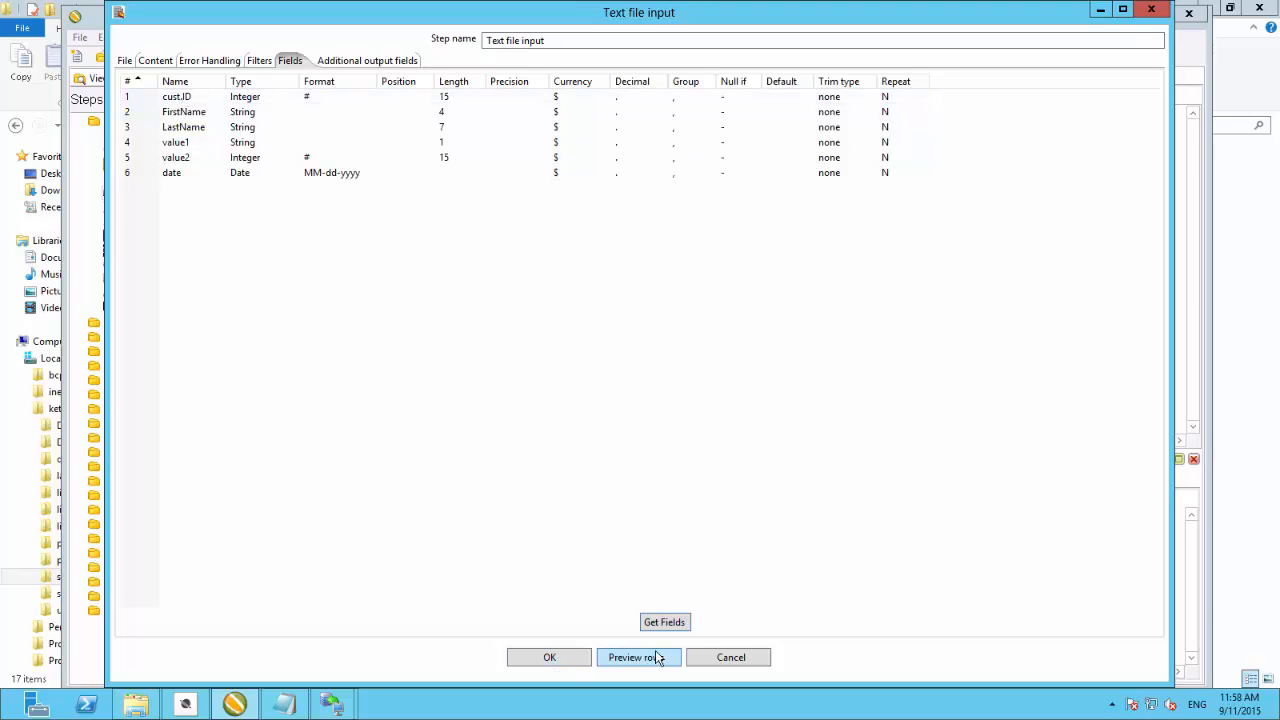
- Preview the text file's rows and accept the Text file input settings
{"action": "left_click", "coordinate": [656, 655]}
{"action": "left_click", "coordinate": [229, 190]}
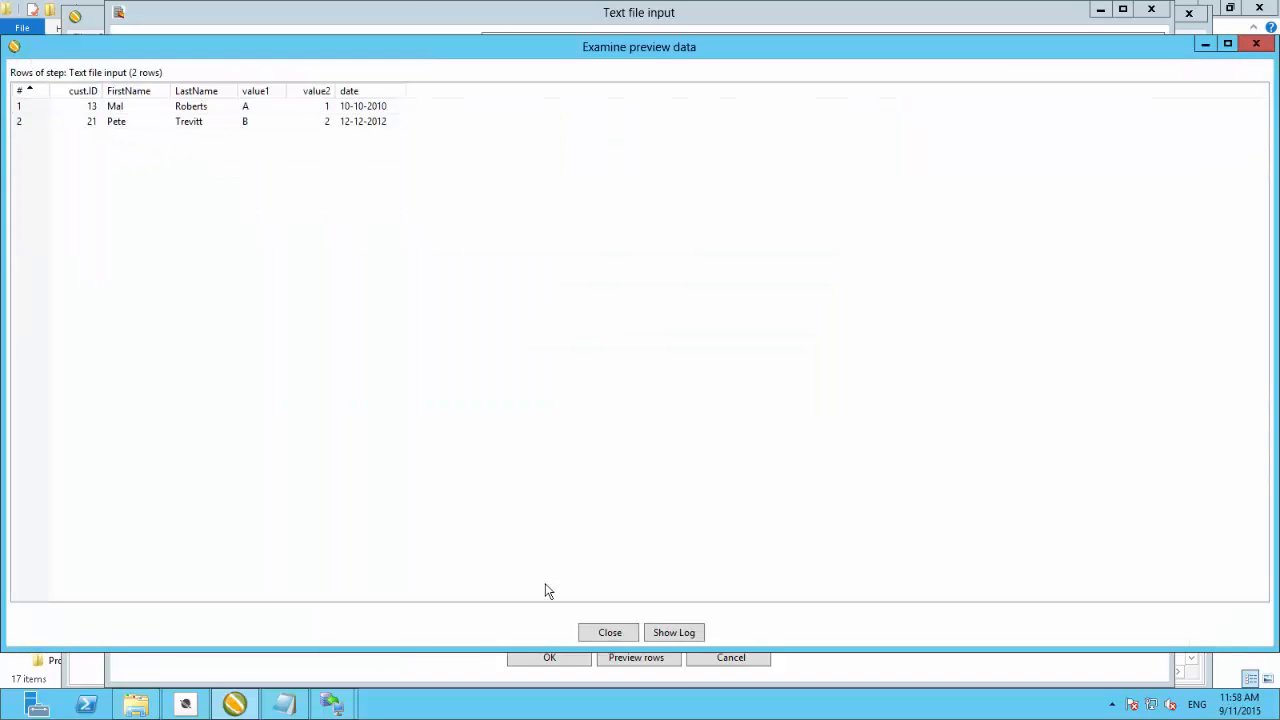
{"action": "left_click", "coordinate": [610, 633]}
{"action": "left_click", "coordinate": [574, 656]}
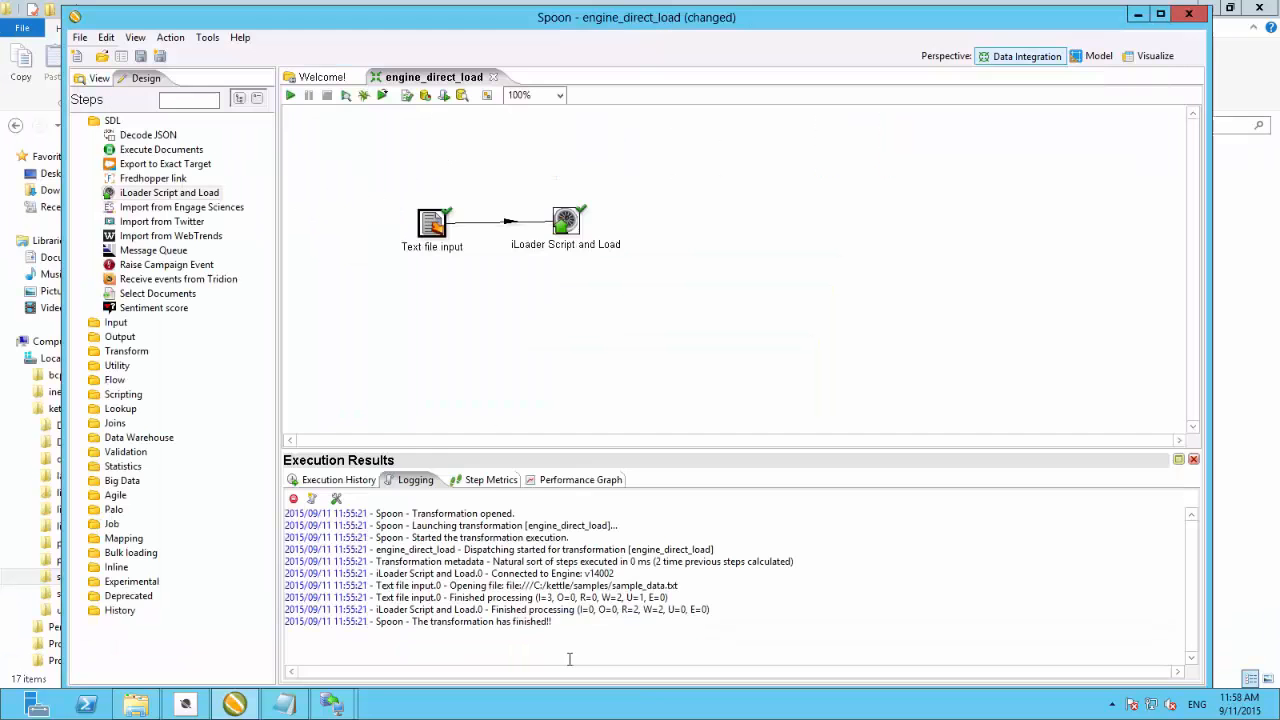
- Open the iLoader Script and Load step, enable Direct load and set the engine database name to Demo
{"action": "double_click", "coordinate": [566, 222]}
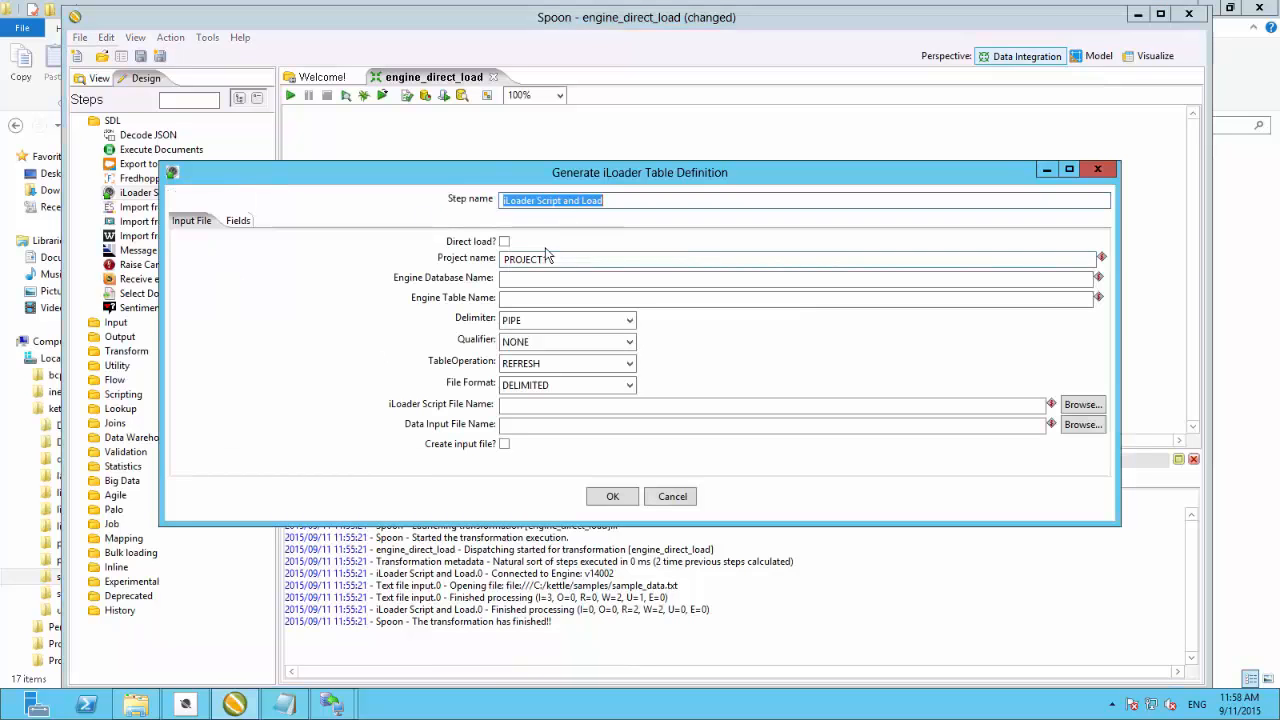
{"action": "left_click", "coordinate": [505, 242]}
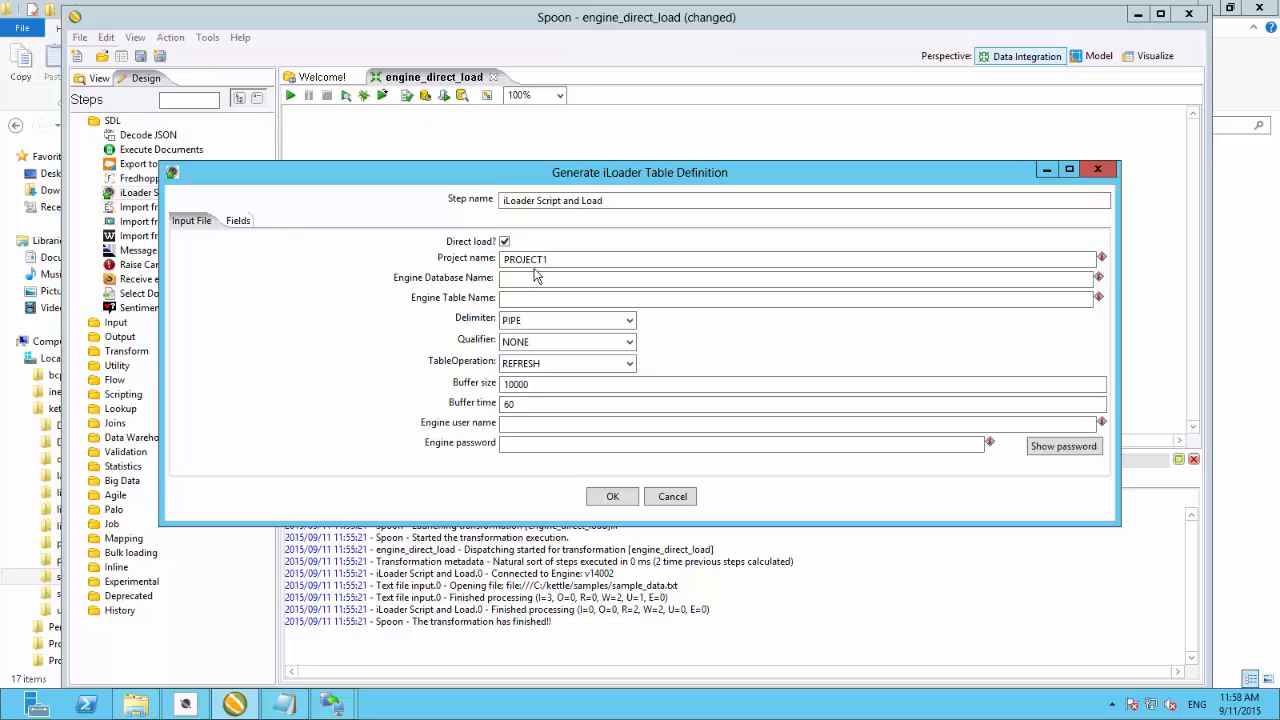
{"action": "left_click", "coordinate": [523, 279]}
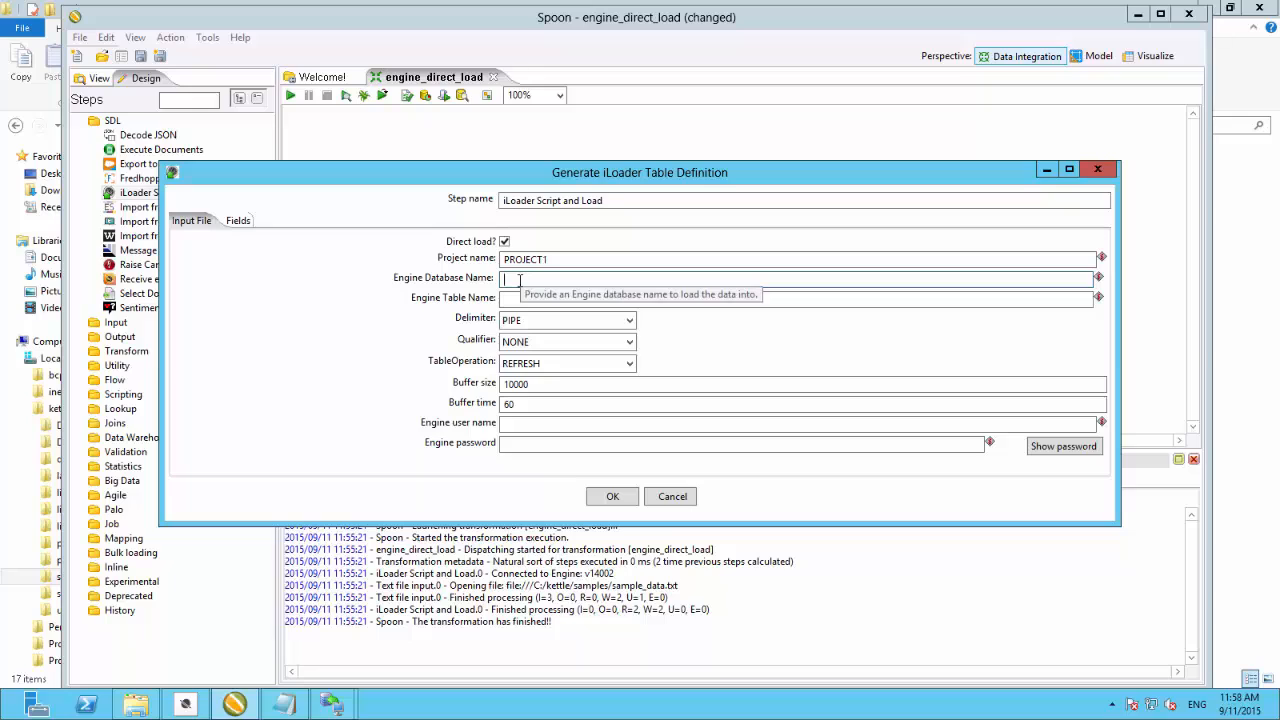
{"action": "type", "text": "Demo"}
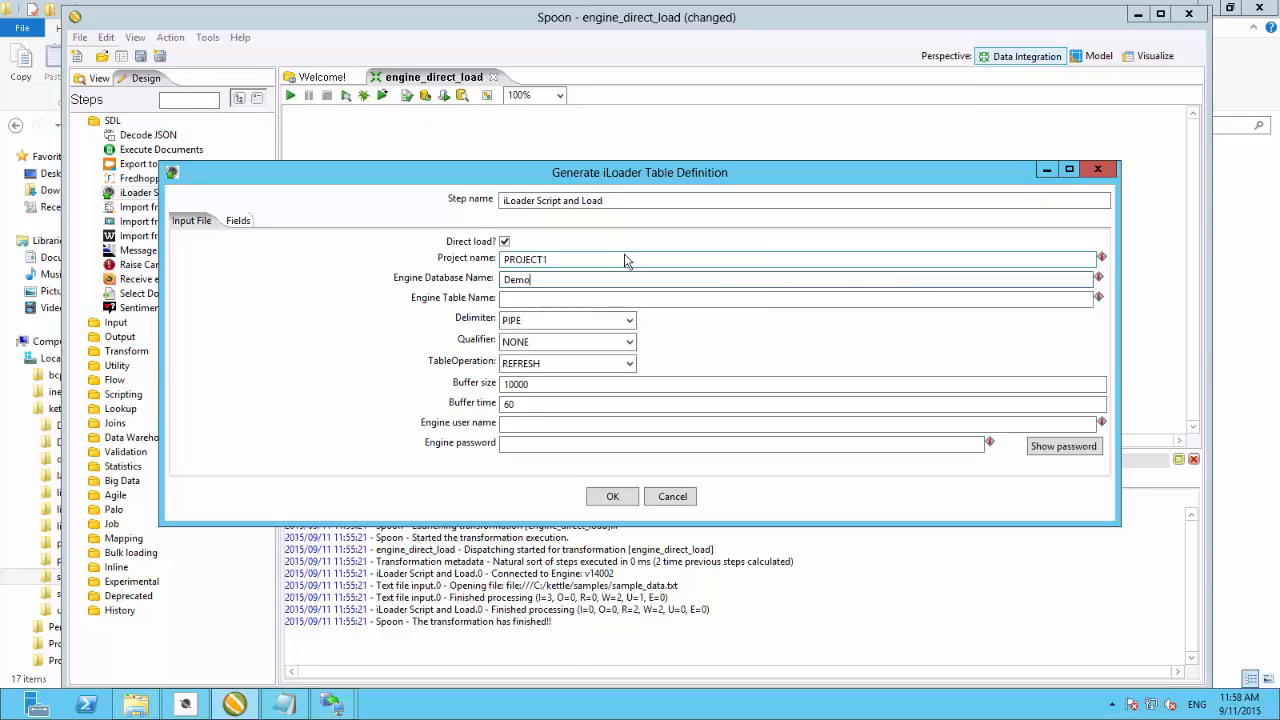
- Set the engine table name to Sample1 and the delimiter to COMMA
{"action": "left_click", "coordinate": [520, 299]}
{"action": "type", "text": "Sample"}
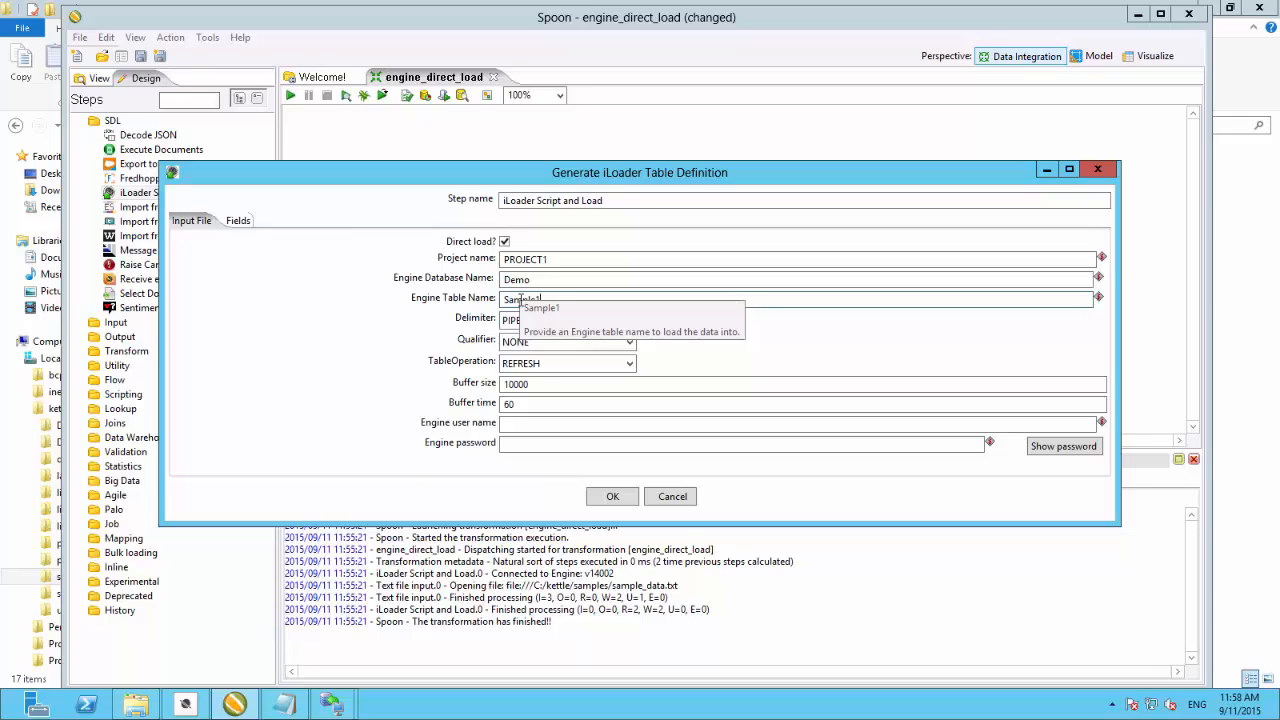
{"action": "type", "text": "1"}
{"action": "left_click", "coordinate": [629, 320]}
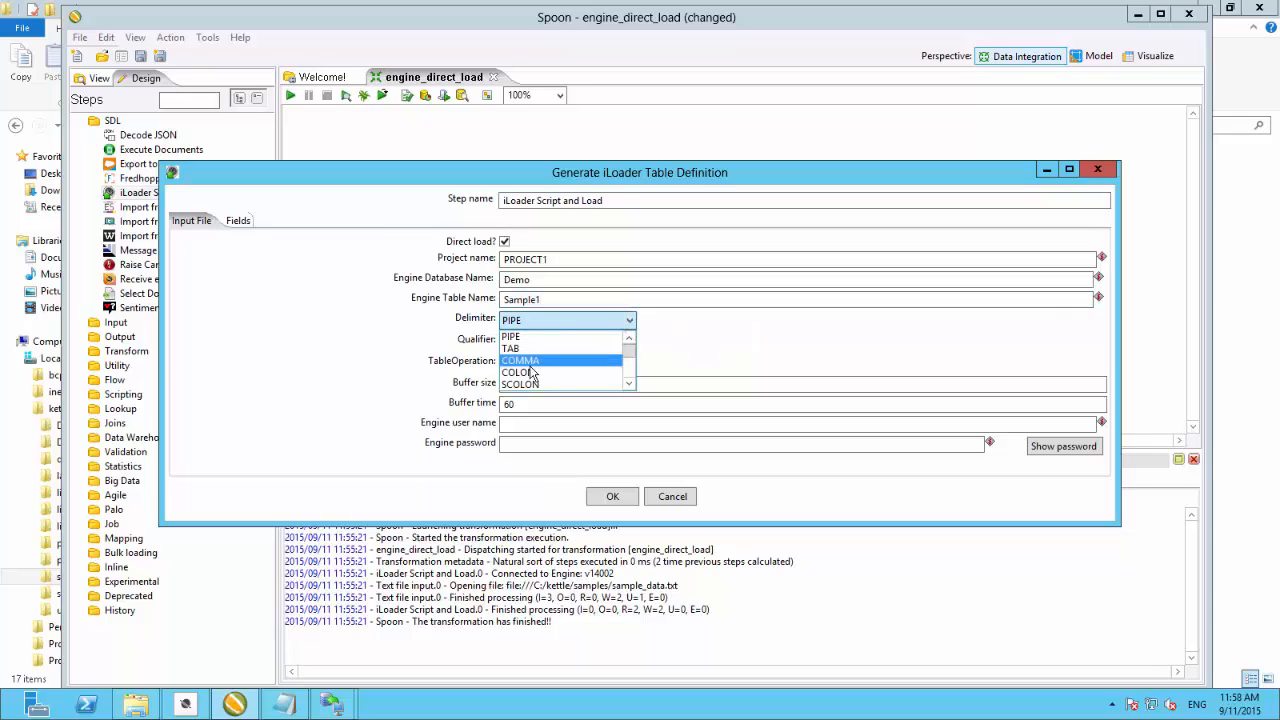
{"action": "left_click", "coordinate": [530, 360]}
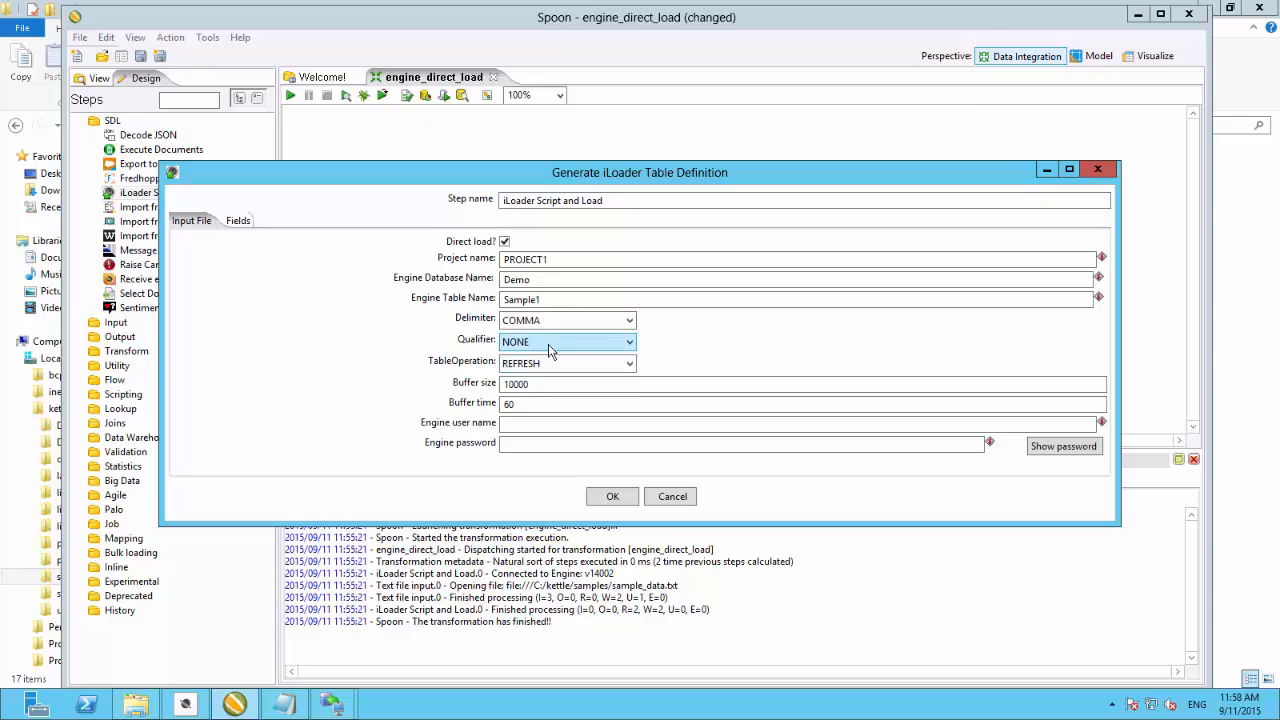
- Set the engine user name to SYSTEM and fill in the engine password
{"action": "left_click", "coordinate": [525, 423]}
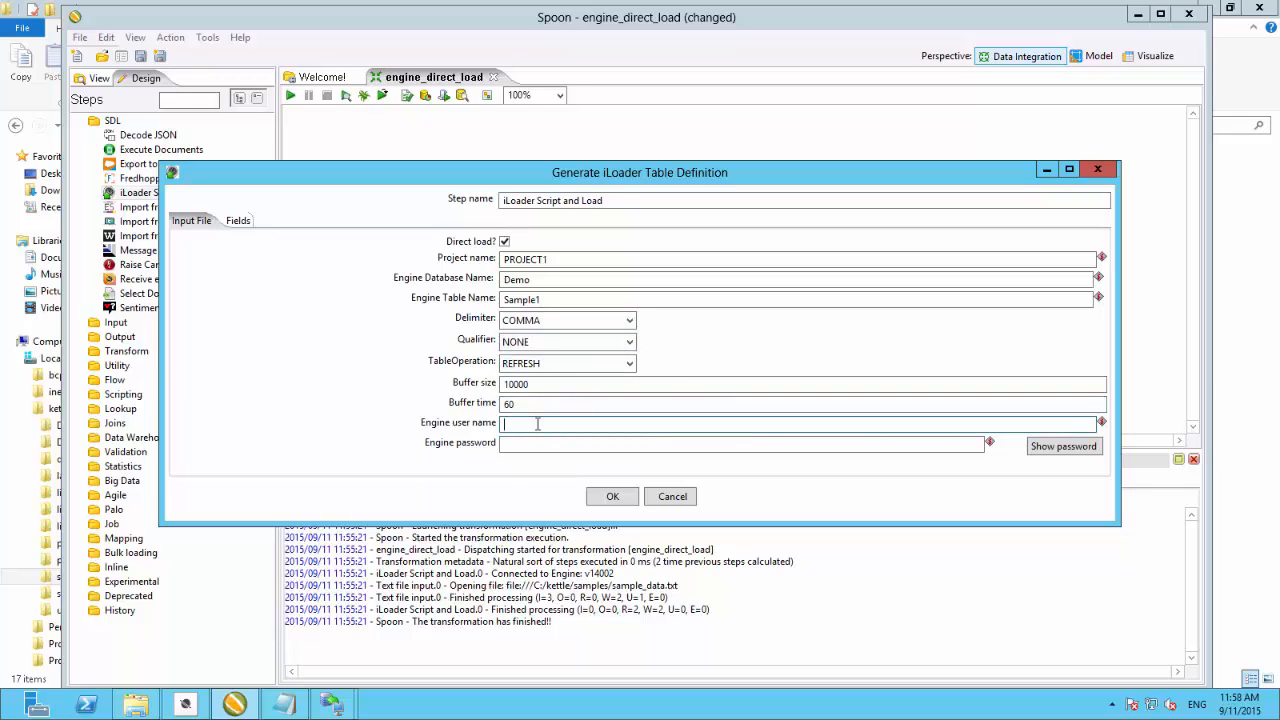
{"action": "type", "text": "SYSTEM"}
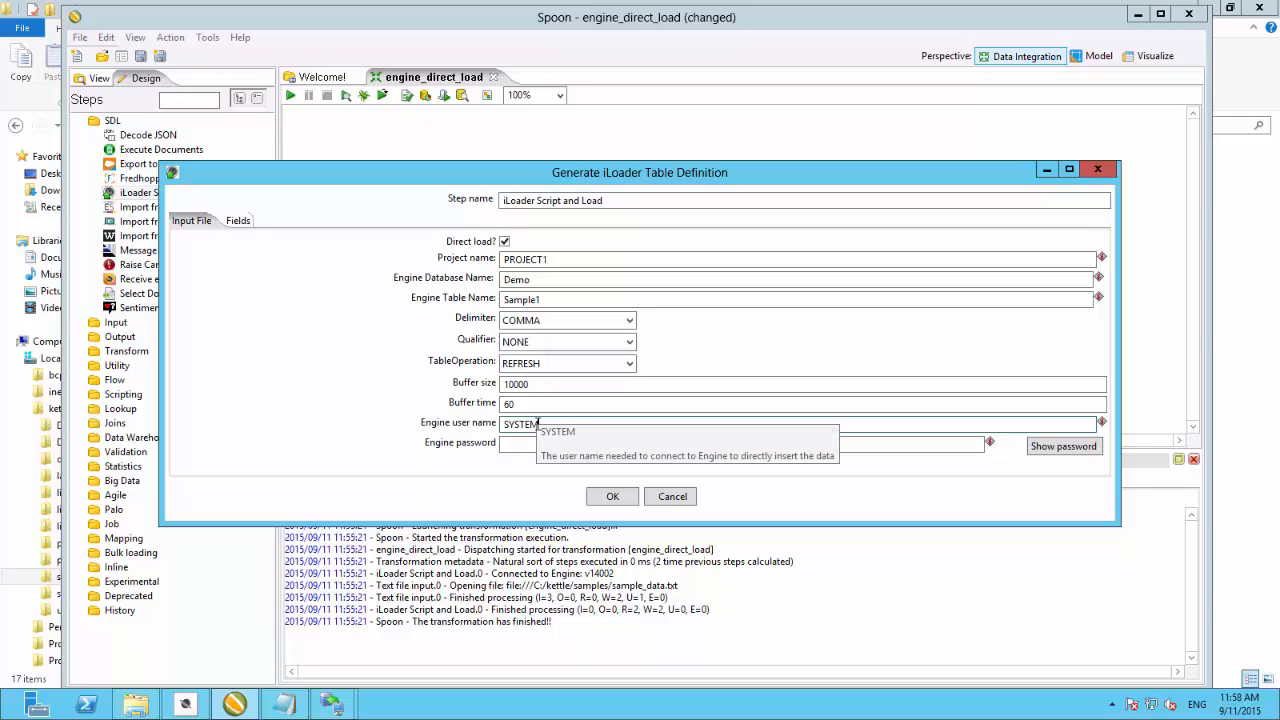
{"action": "key", "text": "Tab"}
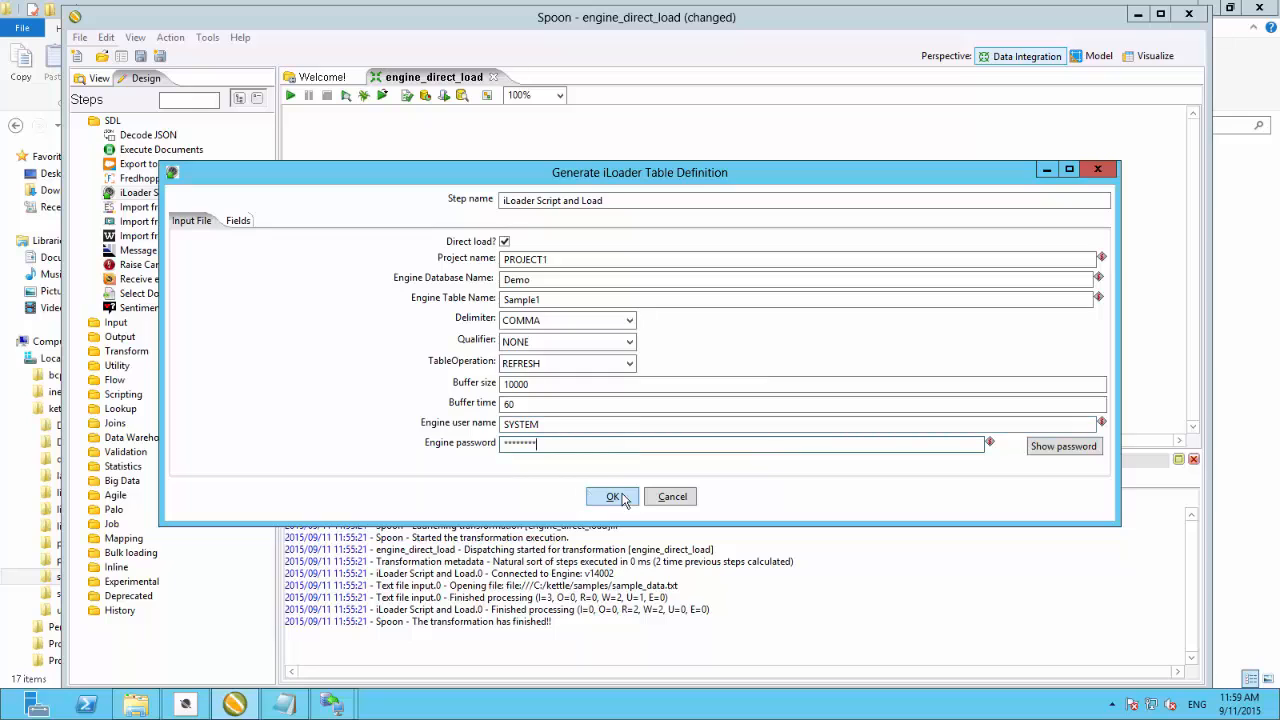
- Get the fields into the iLoader field list and rename the cust_ID engine column to custID
{"action": "left_click", "coordinate": [238, 221]}
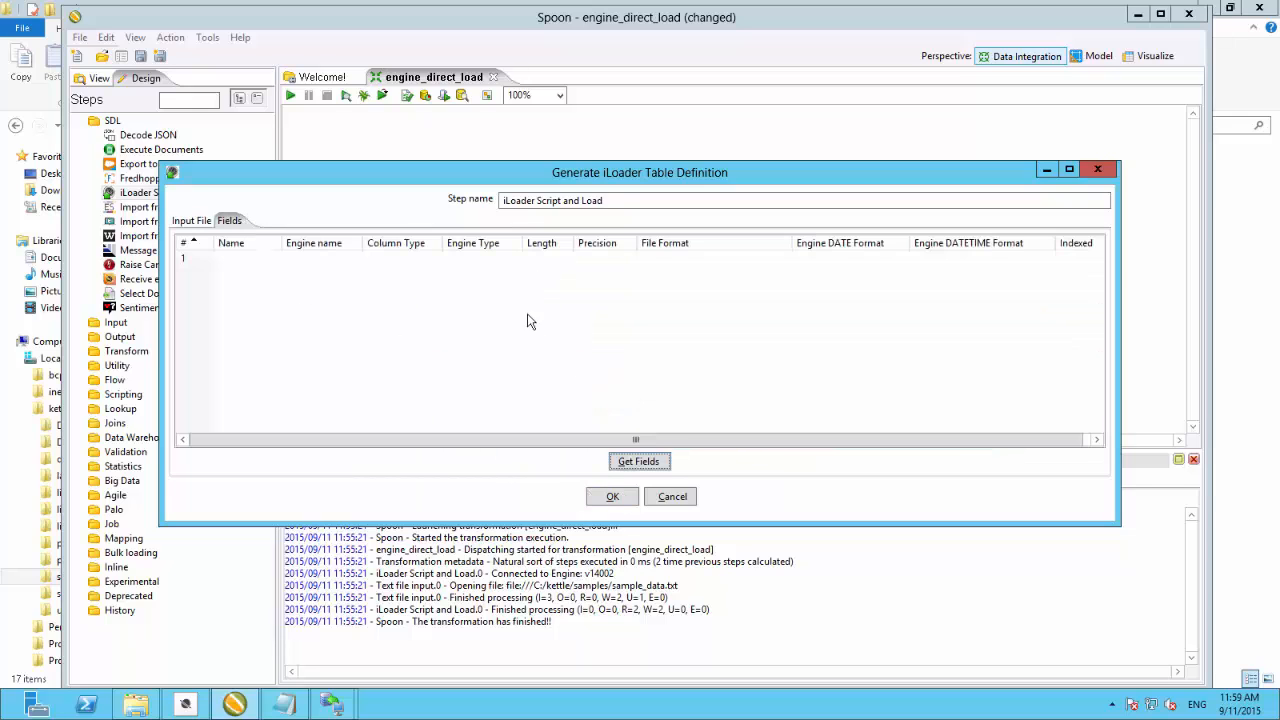
{"action": "left_click", "coordinate": [639, 461]}
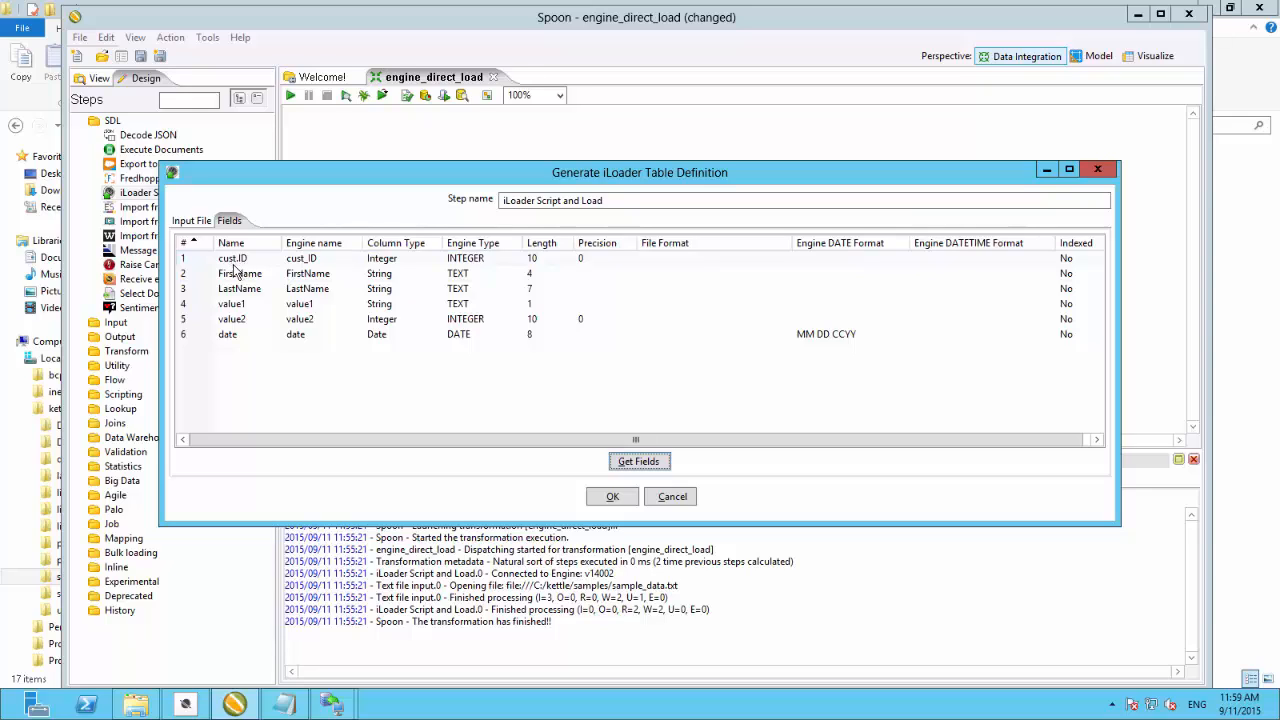
{"action": "left_click", "coordinate": [306, 259]}
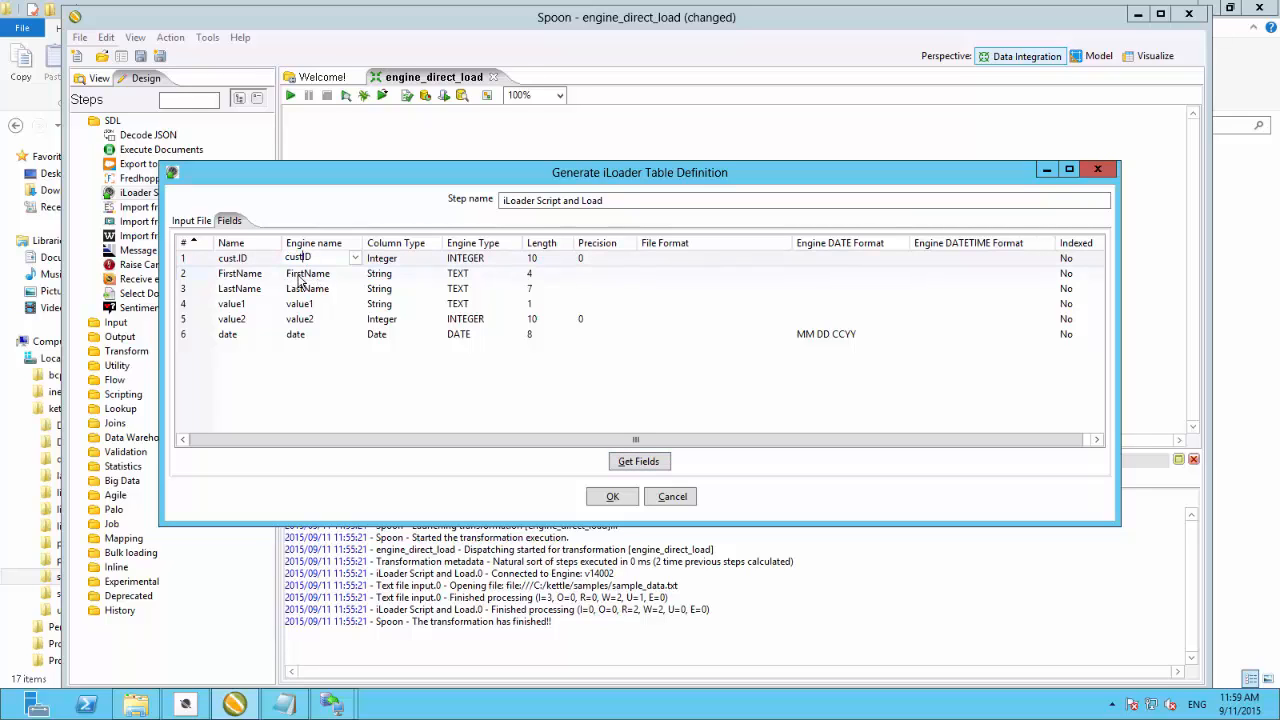
{"action": "left_click", "coordinate": [300, 274]}
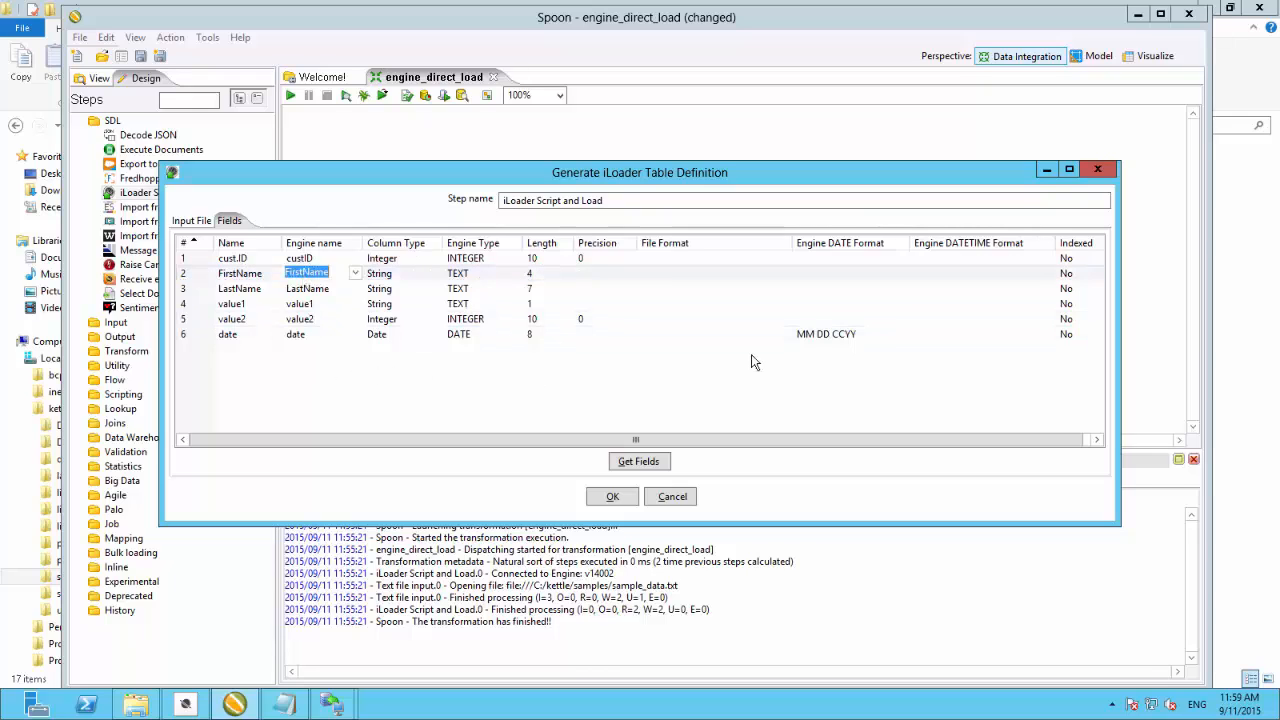
- Try to set the cust.ID row's Indexed option to Yes and copy that value to all rows
{"action": "left_click", "coordinate": [1084, 258]}
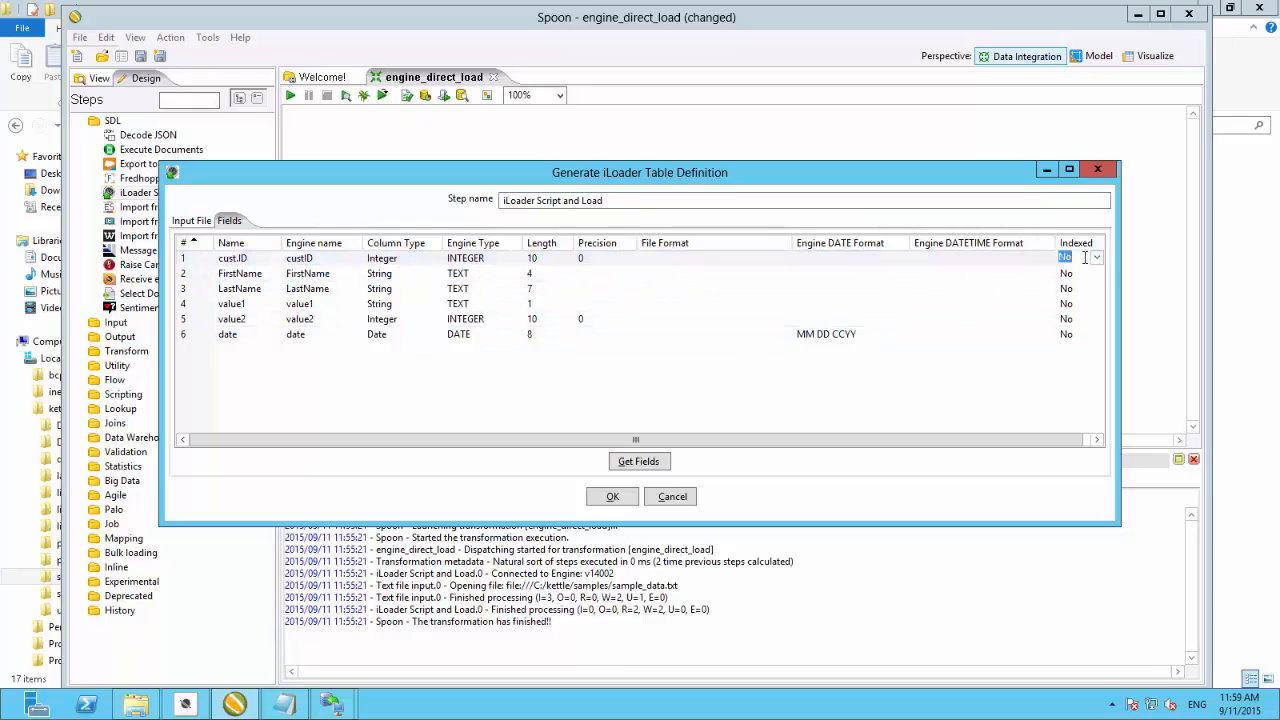
{"action": "left_click", "coordinate": [1097, 258]}
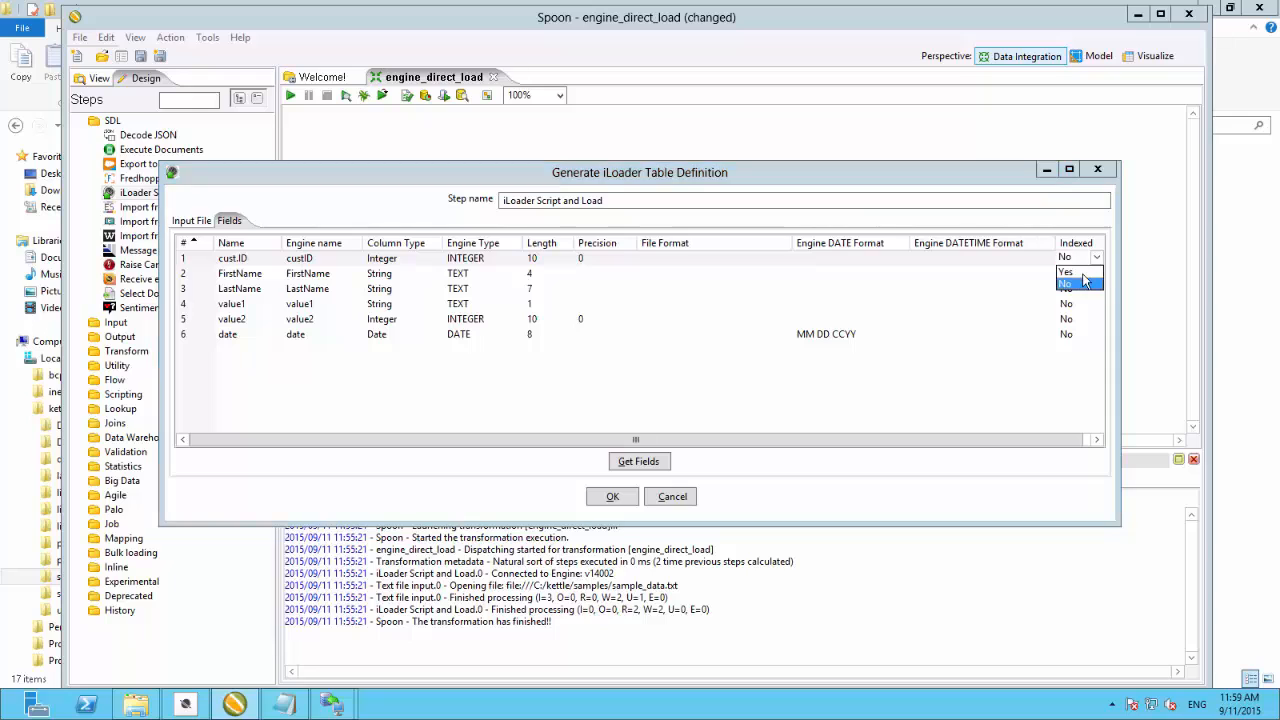
{"action": "left_click", "coordinate": [1085, 282]}
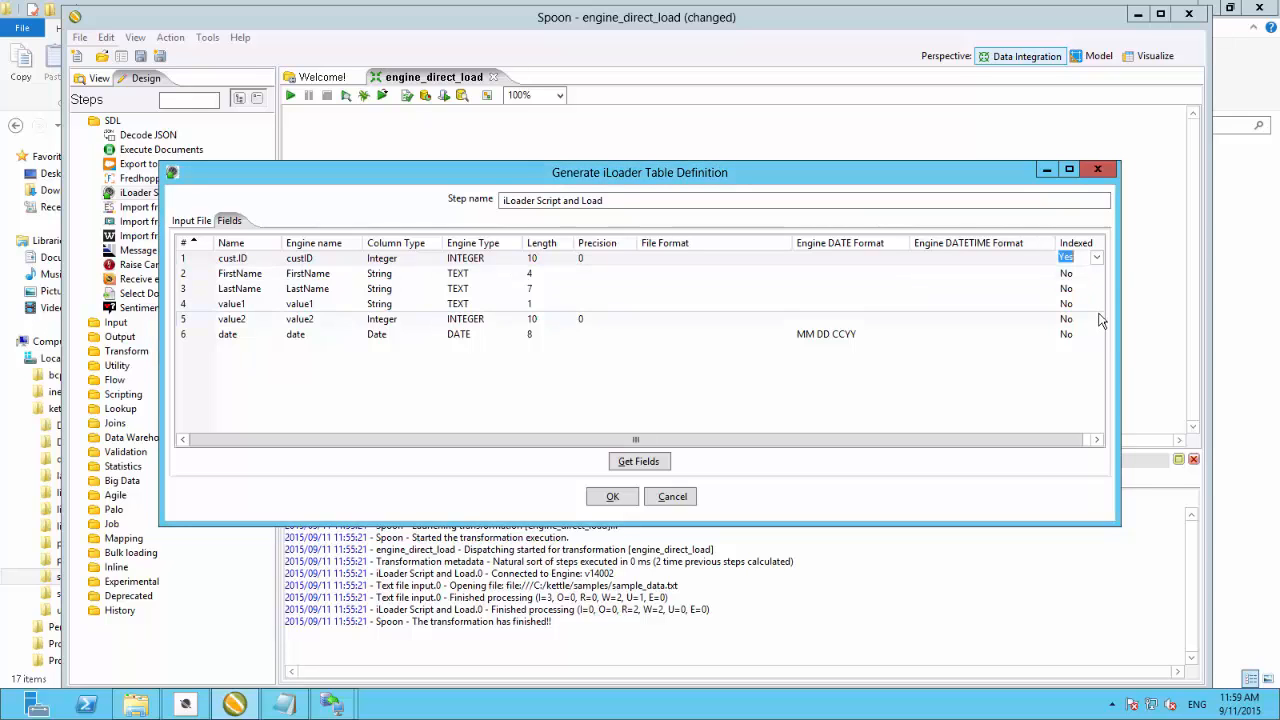
{"action": "left_click", "coordinate": [1068, 273]}
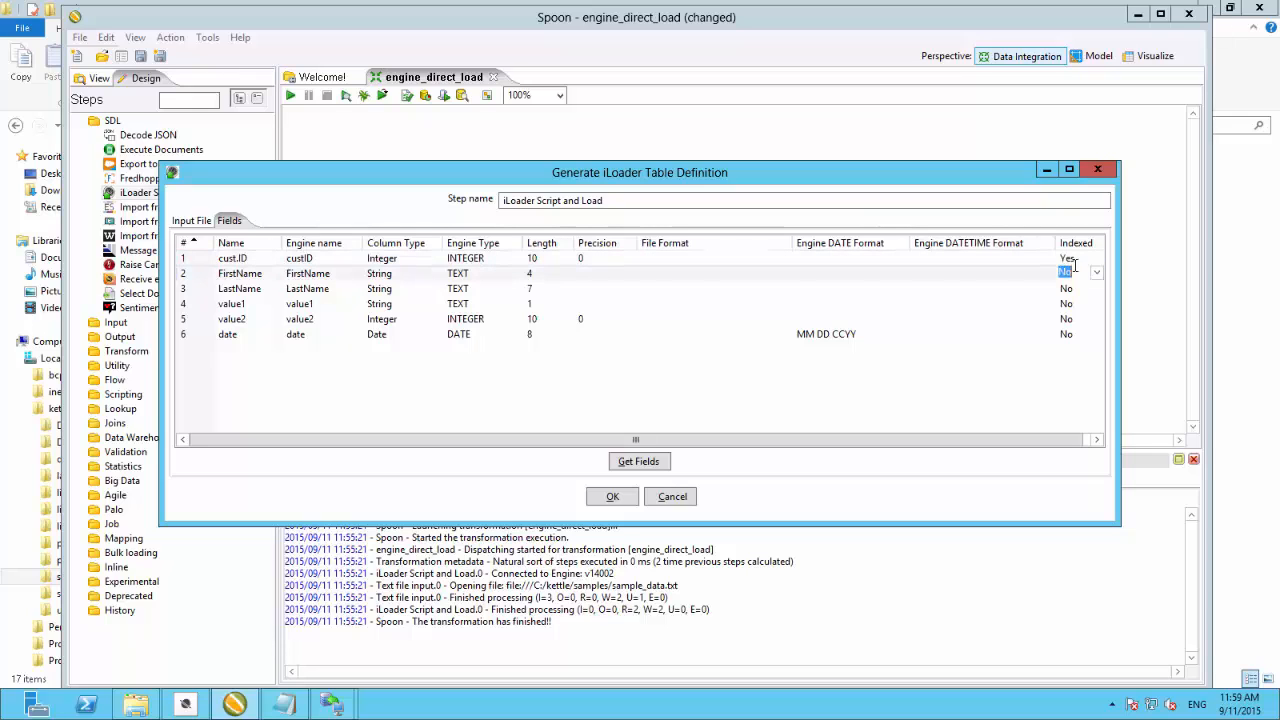
{"action": "left_click", "coordinate": [1075, 260]}
{"action": "right_click", "coordinate": [1076, 260]}
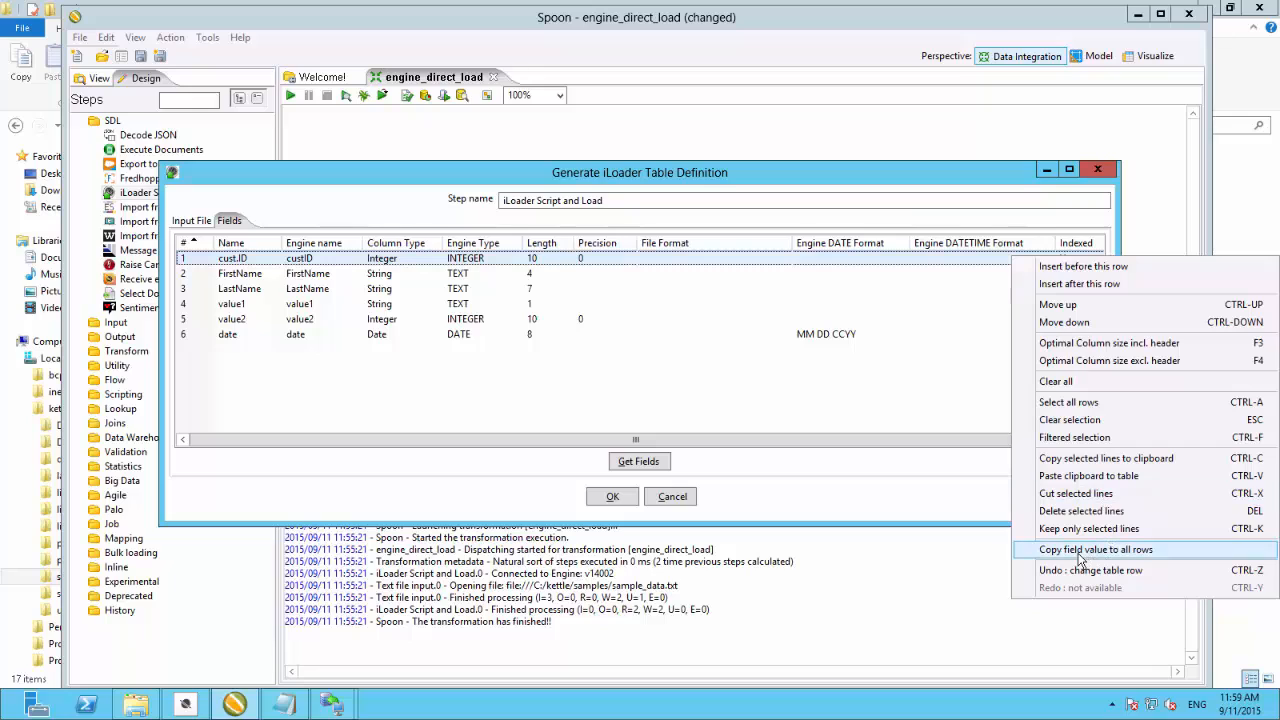
{"action": "left_click", "coordinate": [1123, 550]}
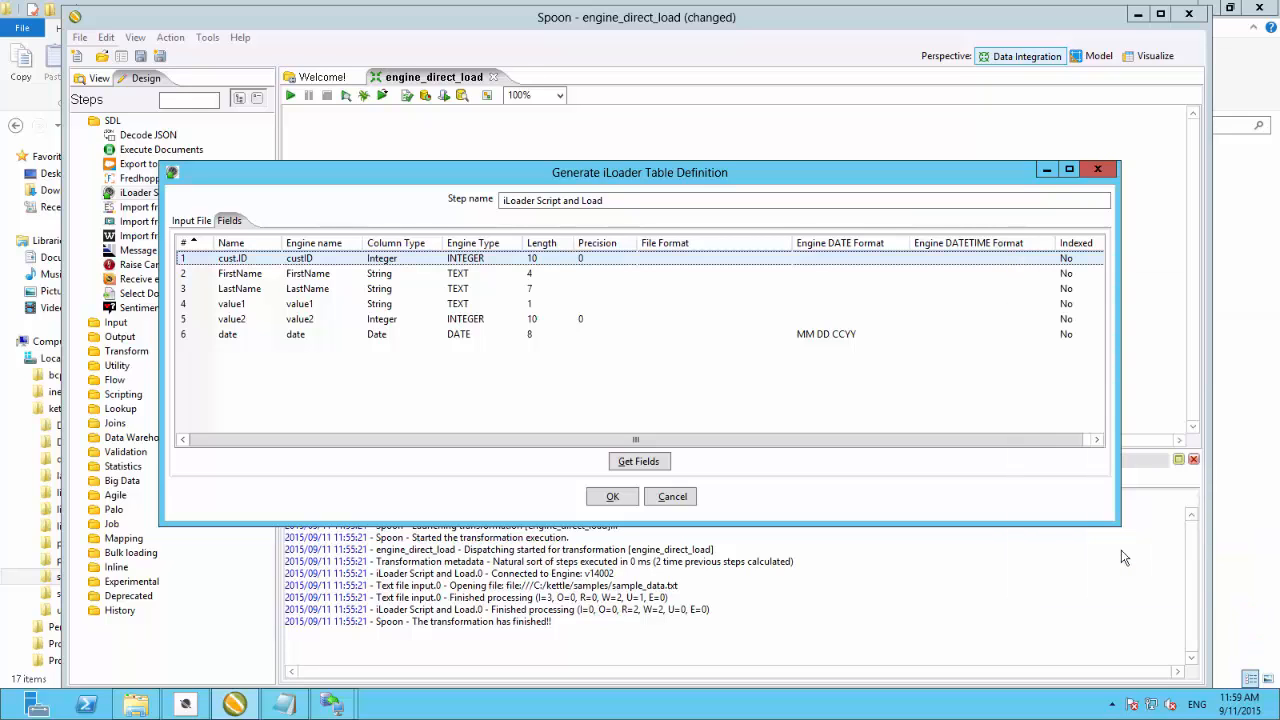
- Set the cust.ID row's Indexed option to Yes, copy it to all field rows, and confirm the dialog
{"action": "left_click", "coordinate": [1068, 258]}
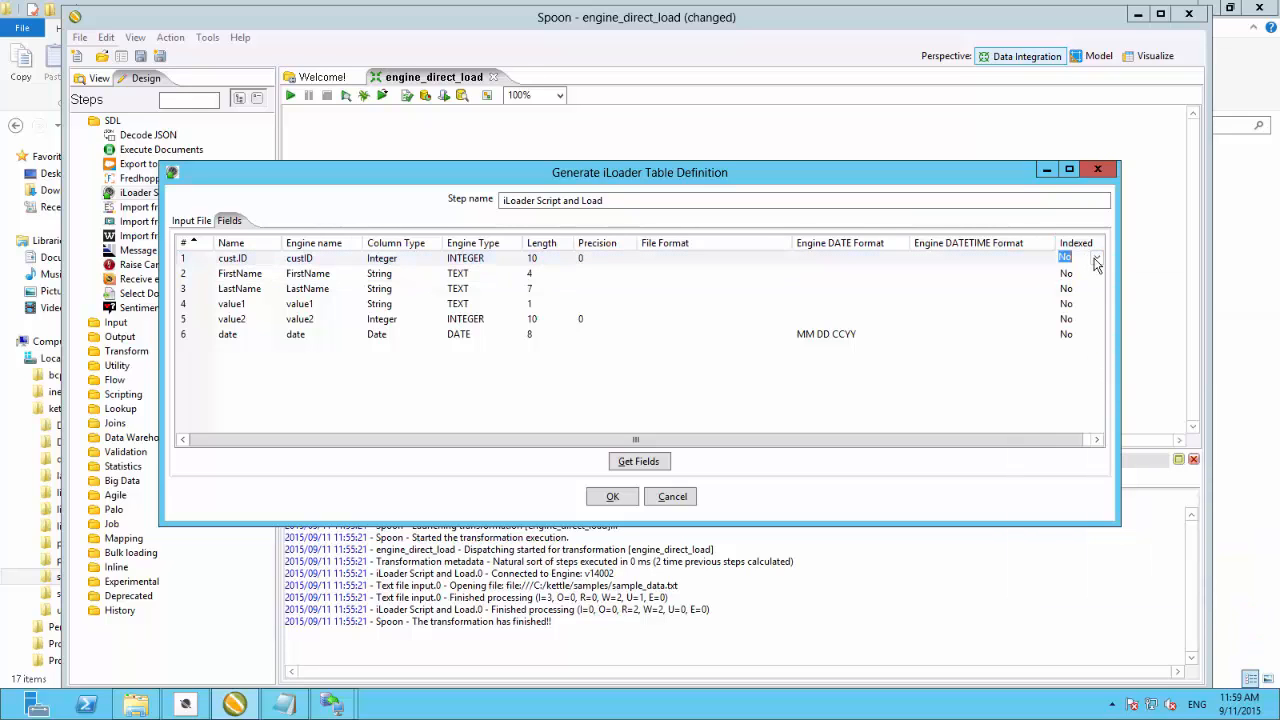
{"action": "left_click", "coordinate": [1095, 258]}
{"action": "left_click", "coordinate": [1075, 271]}
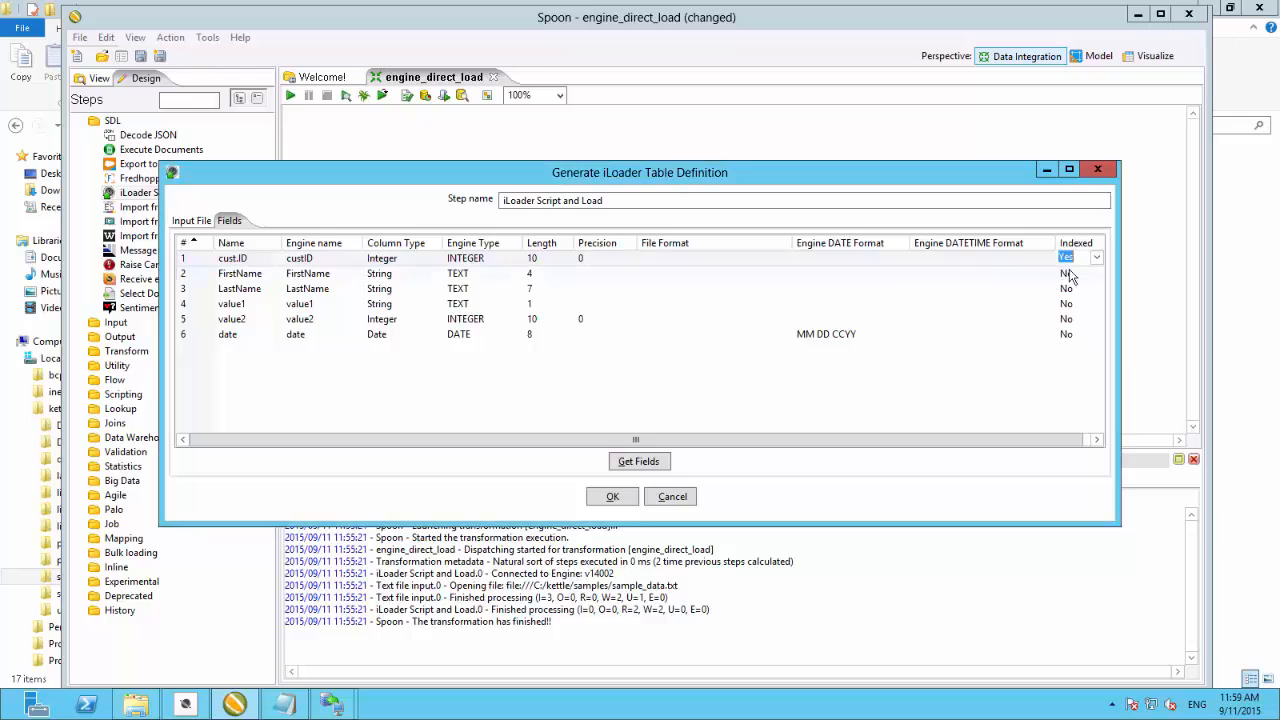
{"action": "right_click", "coordinate": [1010, 264]}
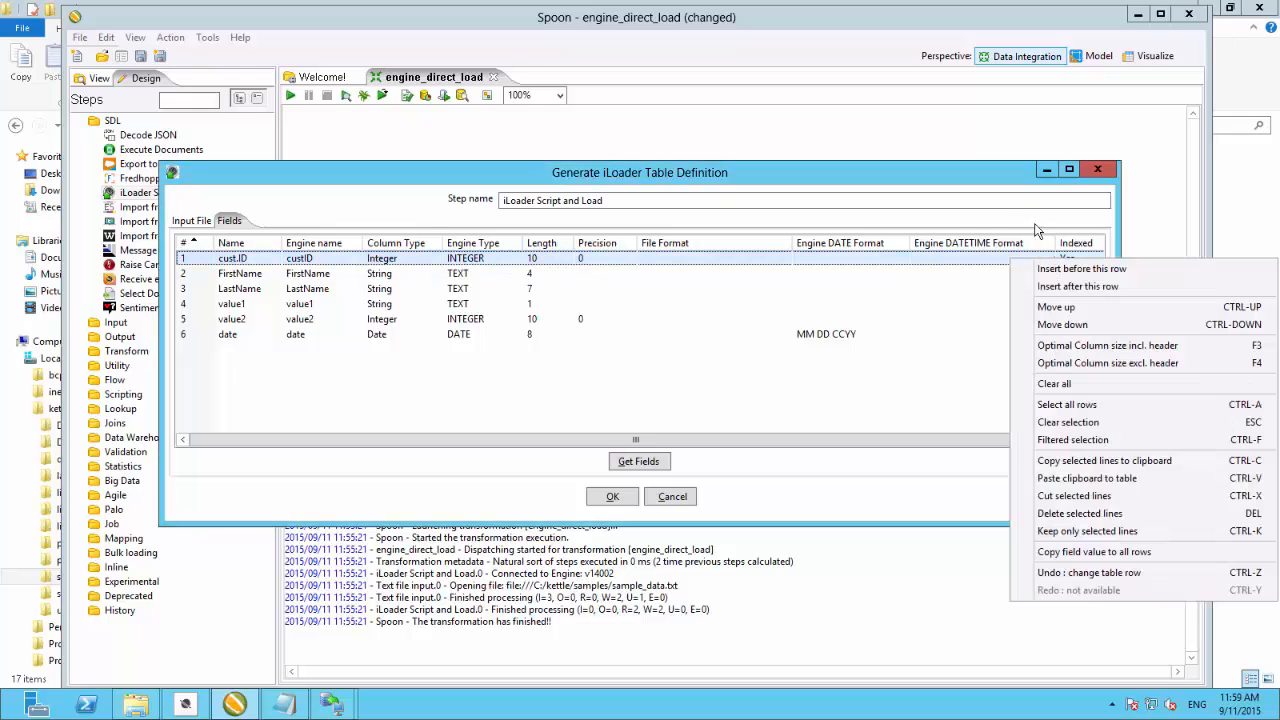
{"action": "left_click", "coordinate": [1036, 231]}
{"action": "right_click", "coordinate": [1085, 261]}
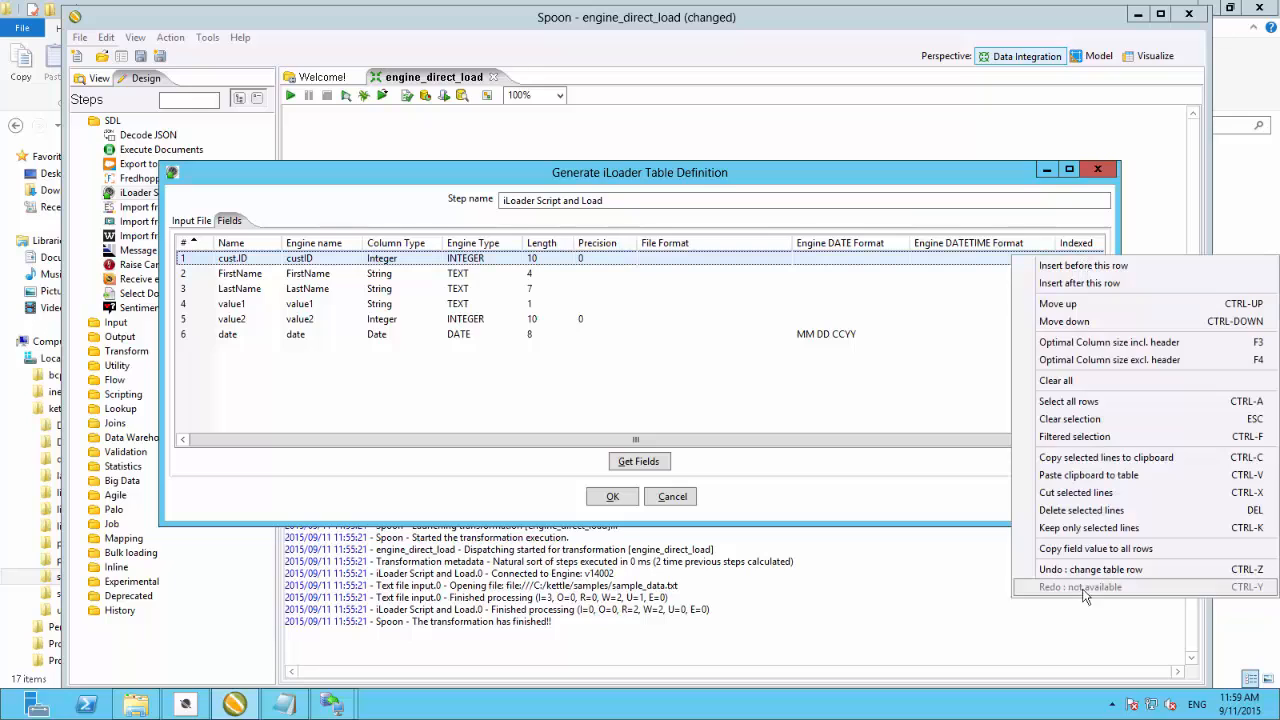
{"action": "left_click", "coordinate": [1096, 549]}
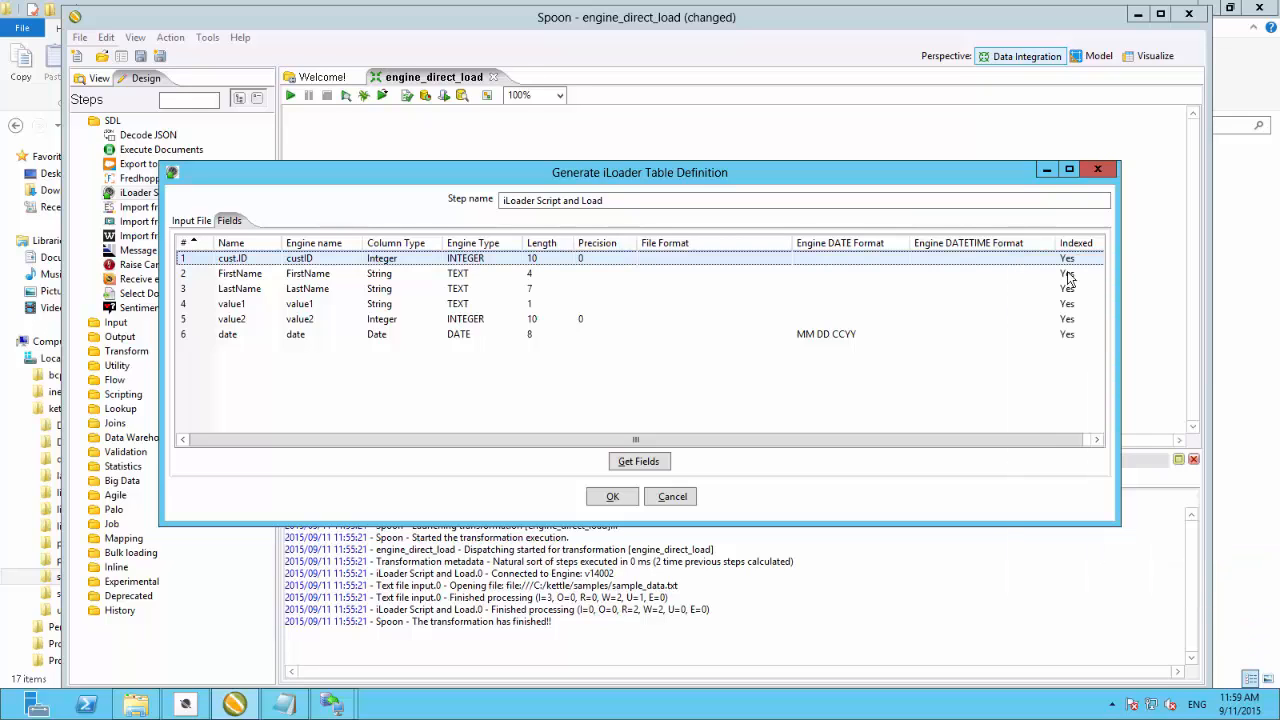
{"action": "left_click", "coordinate": [612, 498]}
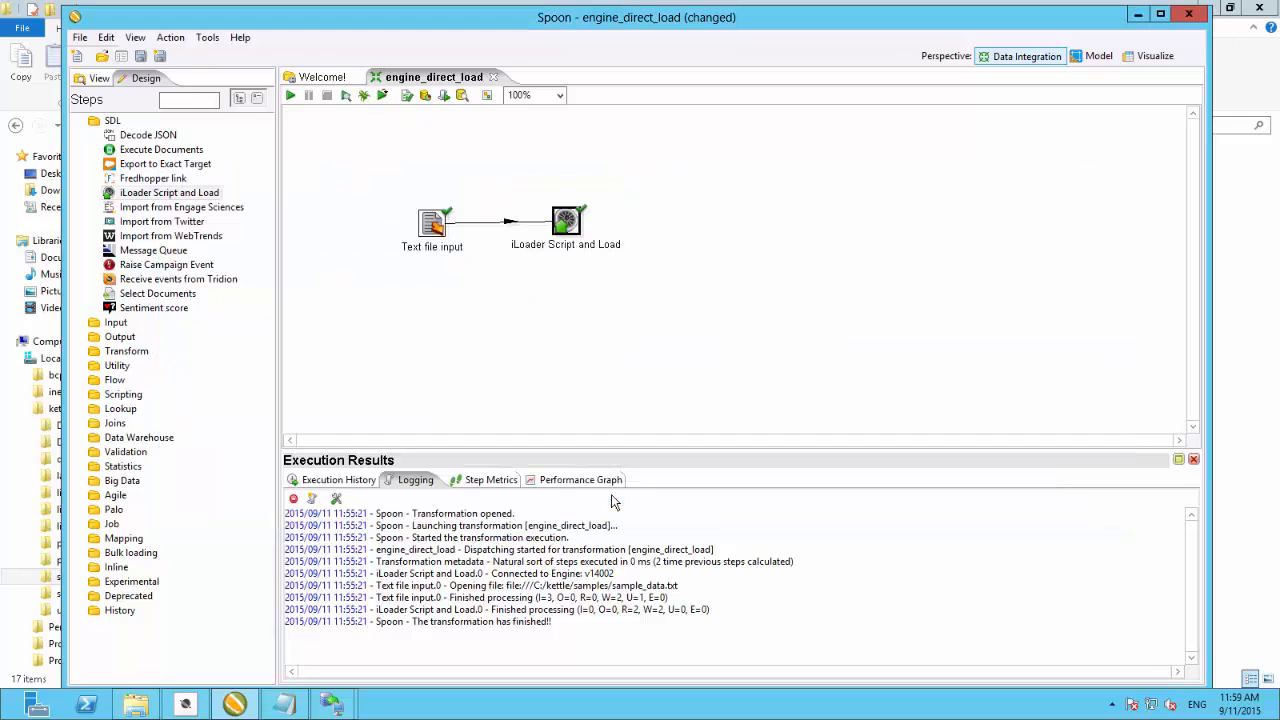
- Save the transformation, run it, and highlight the finish message in the execution log
{"action": "left_click", "coordinate": [140, 56]}
{"action": "left_click", "coordinate": [291, 96]}
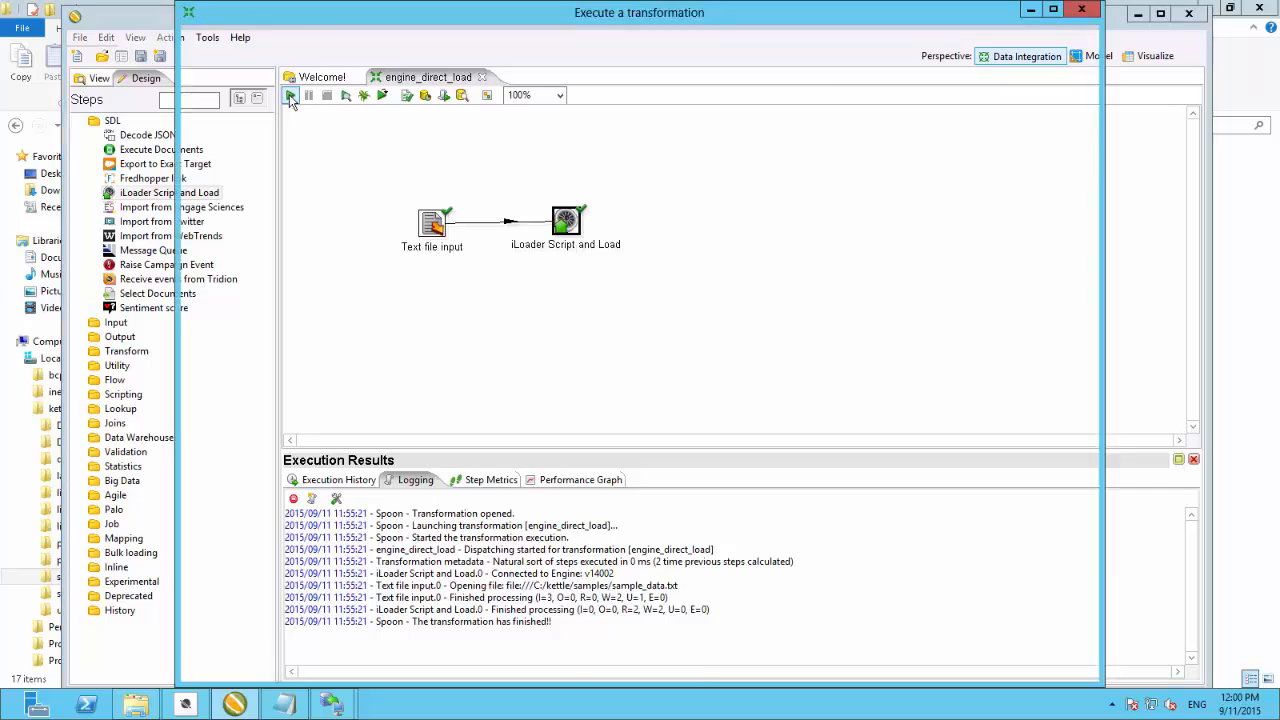
{"action": "left_click", "coordinate": [606, 668]}
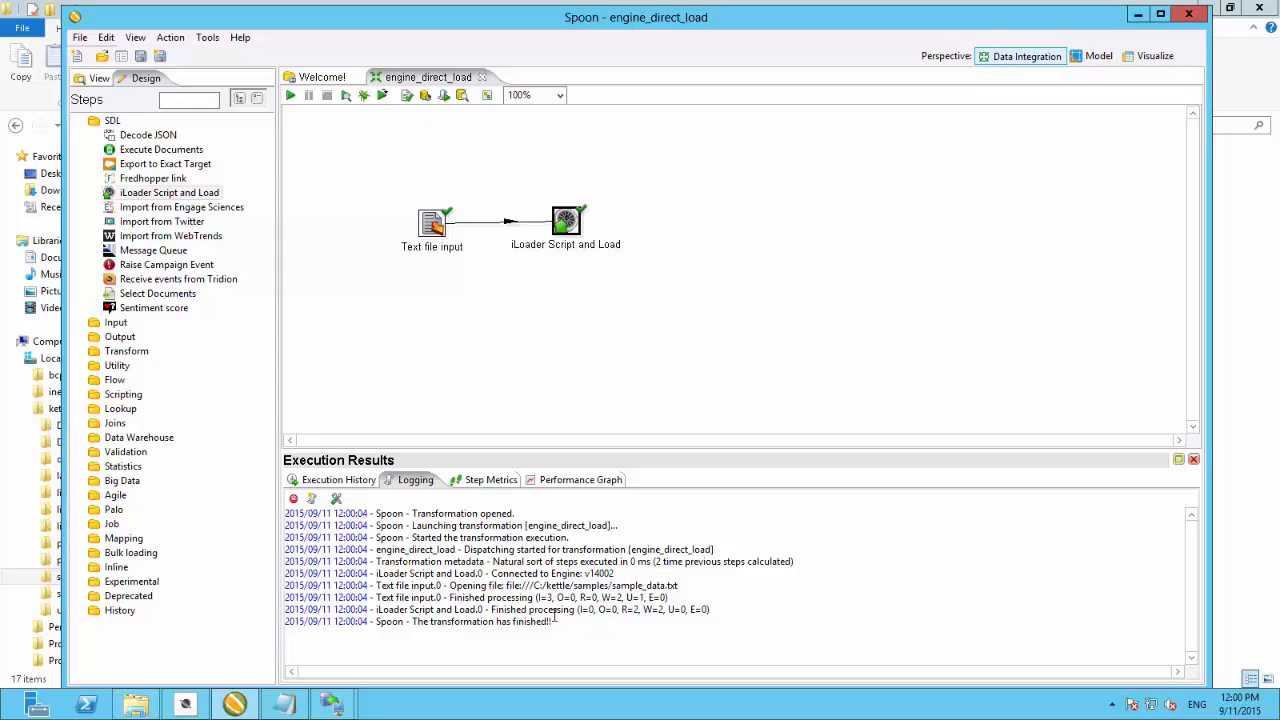
{"action": "left_click_drag", "start_coordinate": [404, 622], "coordinate": [553, 622]}
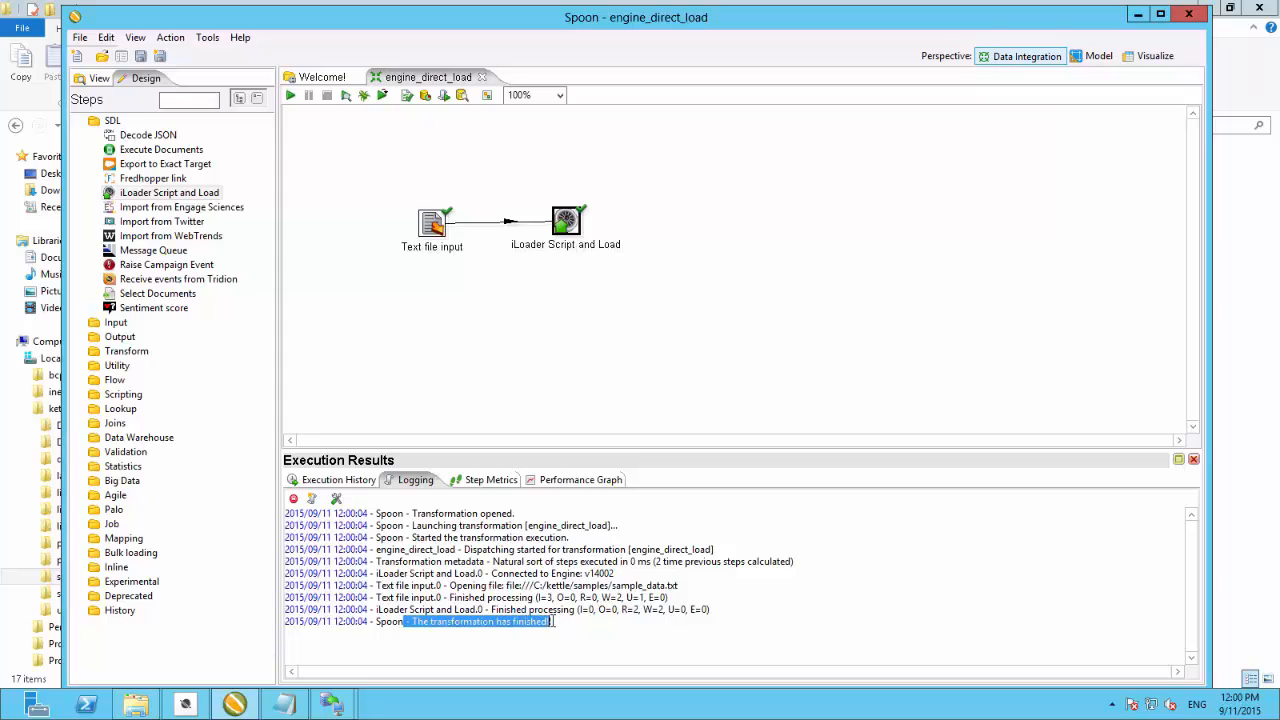
- Switch to the Management Console, refresh the engine repository and expand the Demo database's Sample1 table
{"action": "mouse_move", "coordinate": [336, 710]}
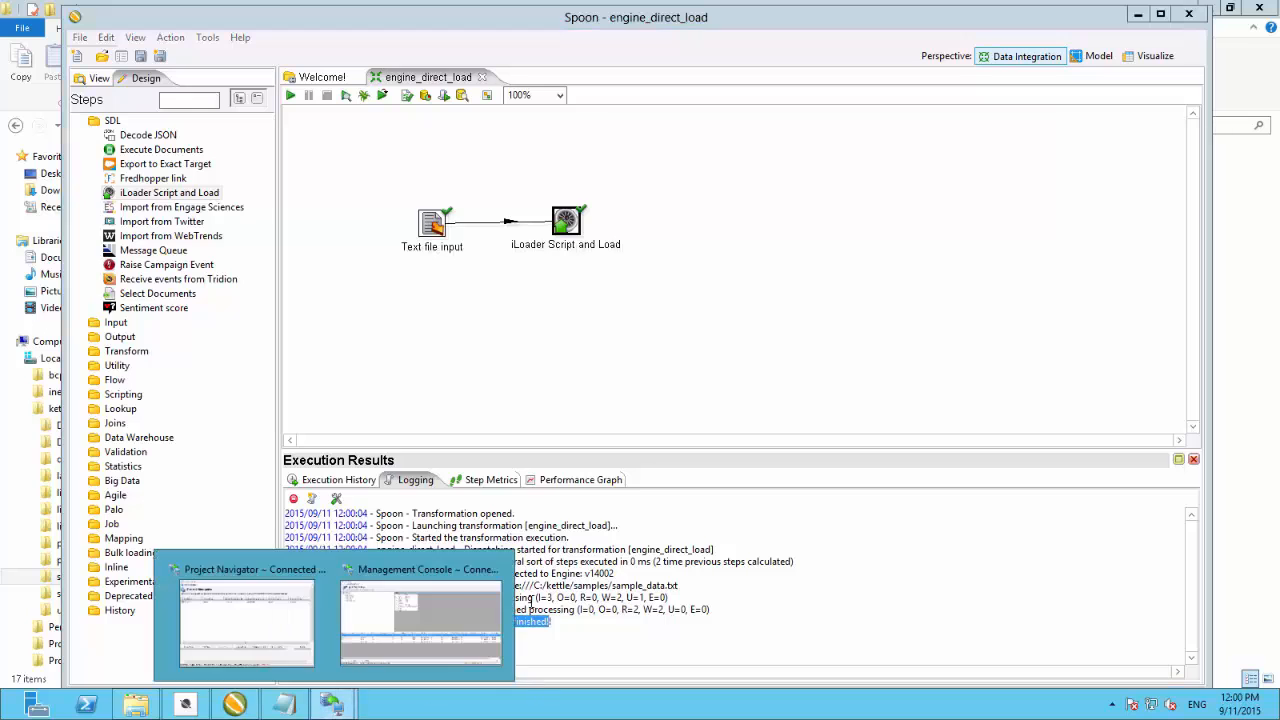
{"action": "left_click", "coordinate": [400, 630]}
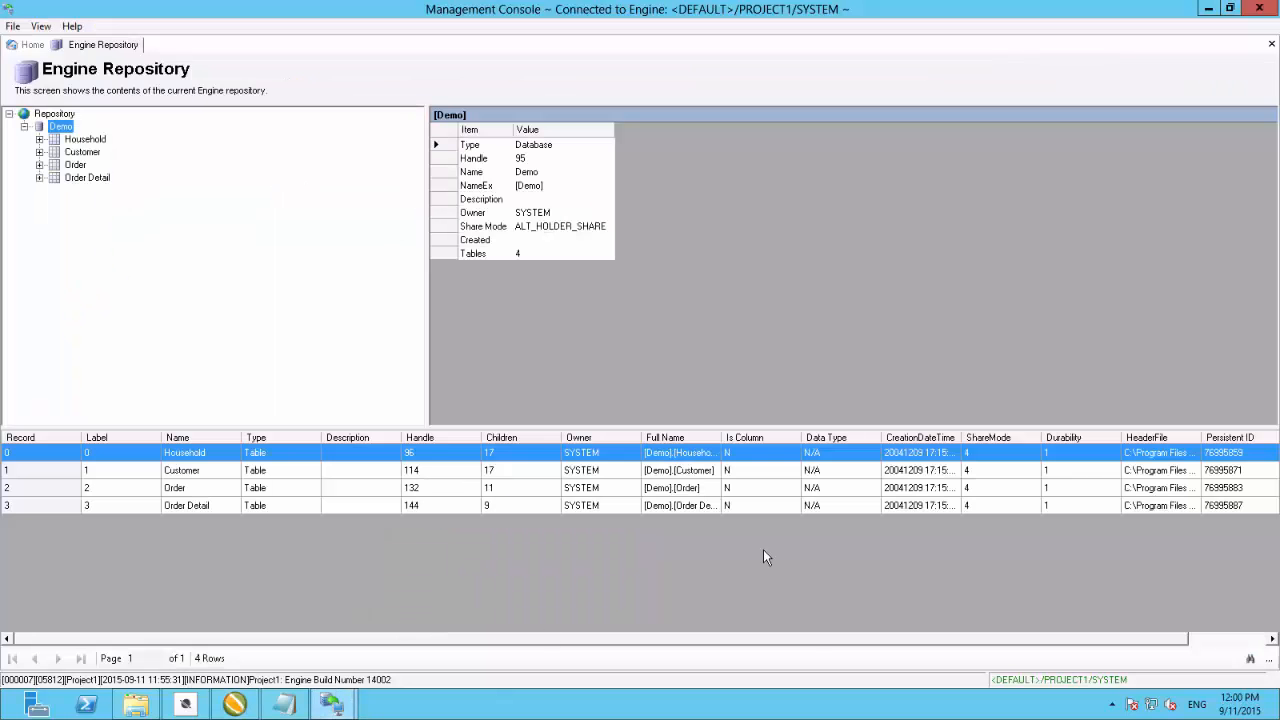
{"action": "right_click", "coordinate": [138, 163]}
{"action": "left_click", "coordinate": [190, 283]}
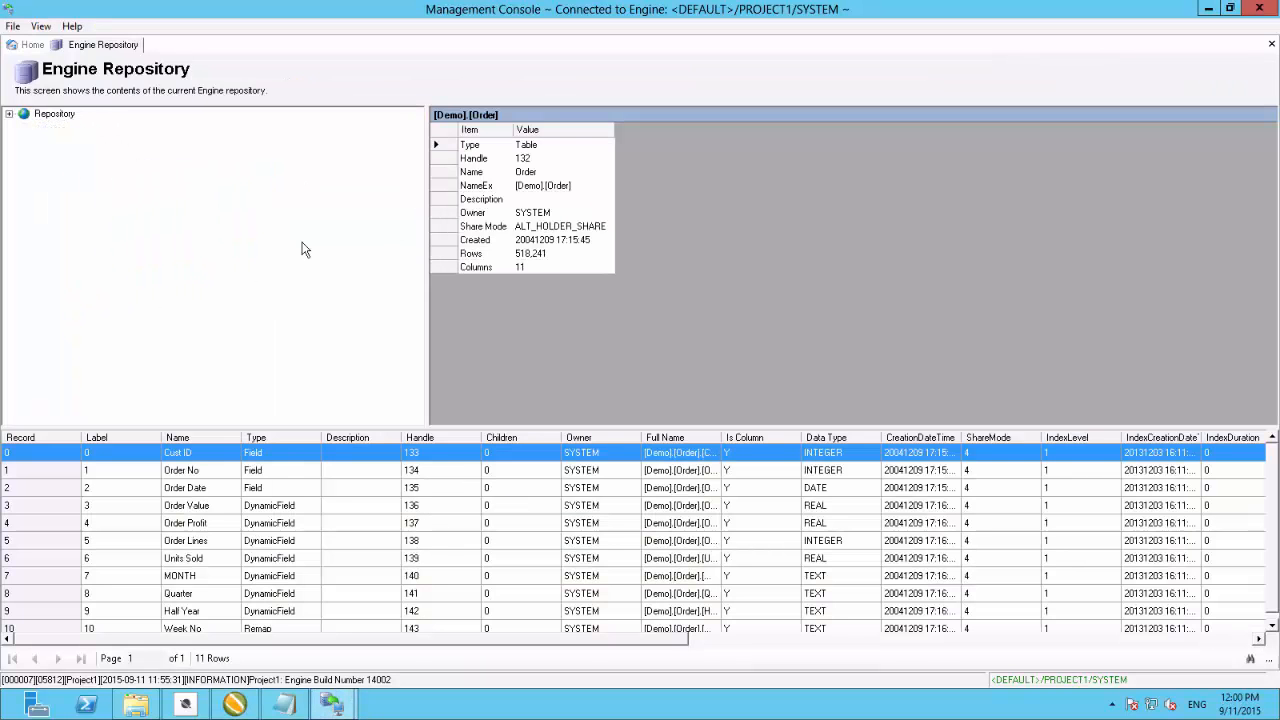
{"action": "left_click", "coordinate": [9, 114]}
{"action": "left_click", "coordinate": [24, 126]}
{"action": "left_click", "coordinate": [39, 190]}
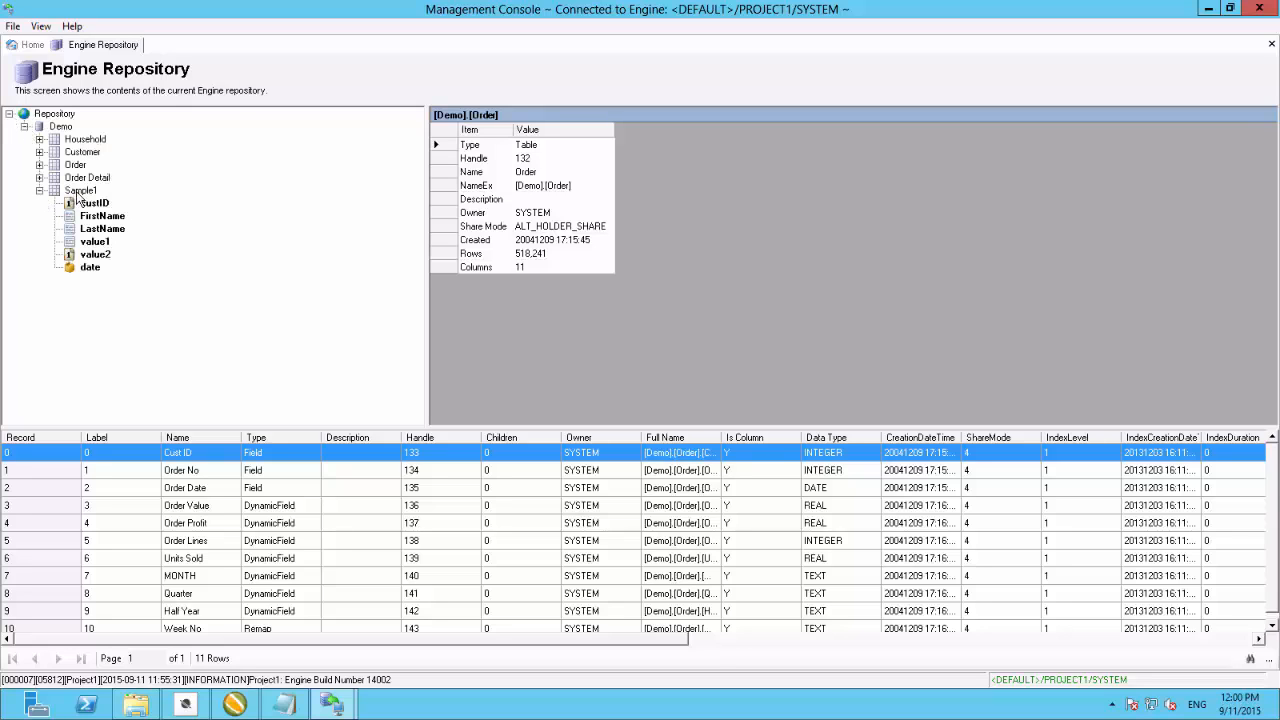
- Inspect the custID field's properties and the loaded rows of the Sample1 table
{"action": "left_click", "coordinate": [76, 192]}
{"action": "left_click", "coordinate": [95, 204]}
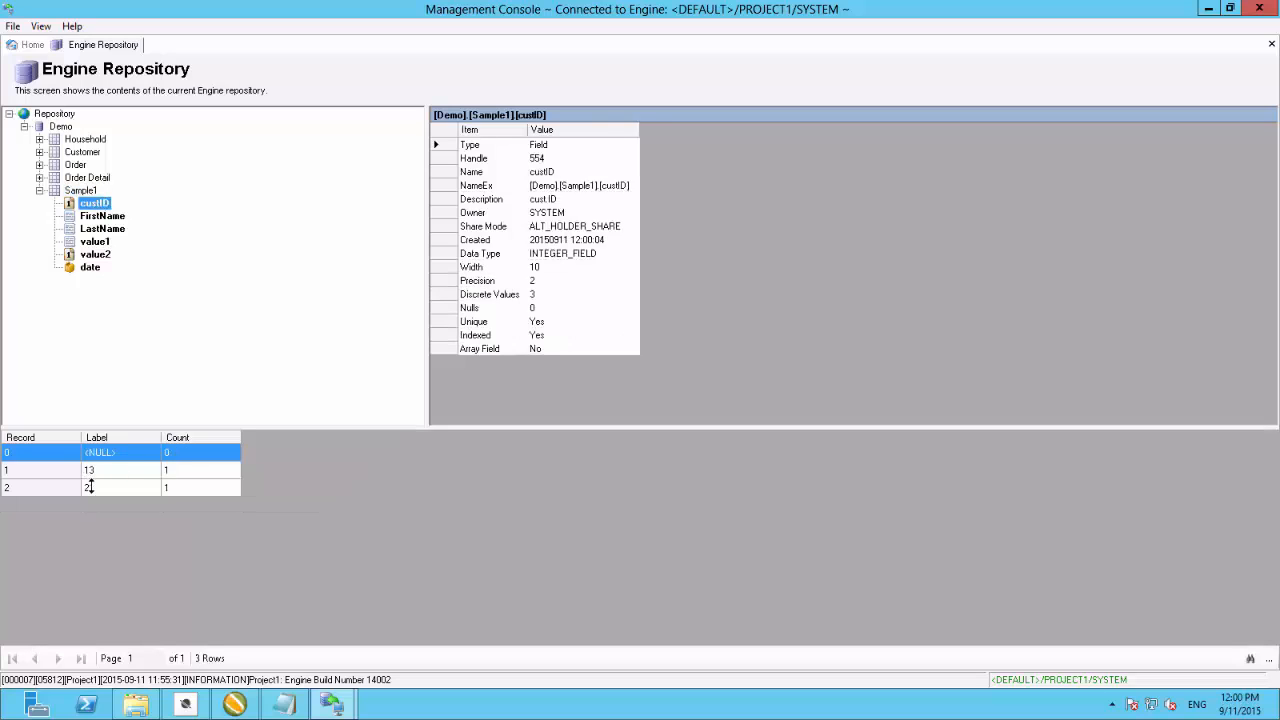
{"action": "double_click", "coordinate": [75, 194]}
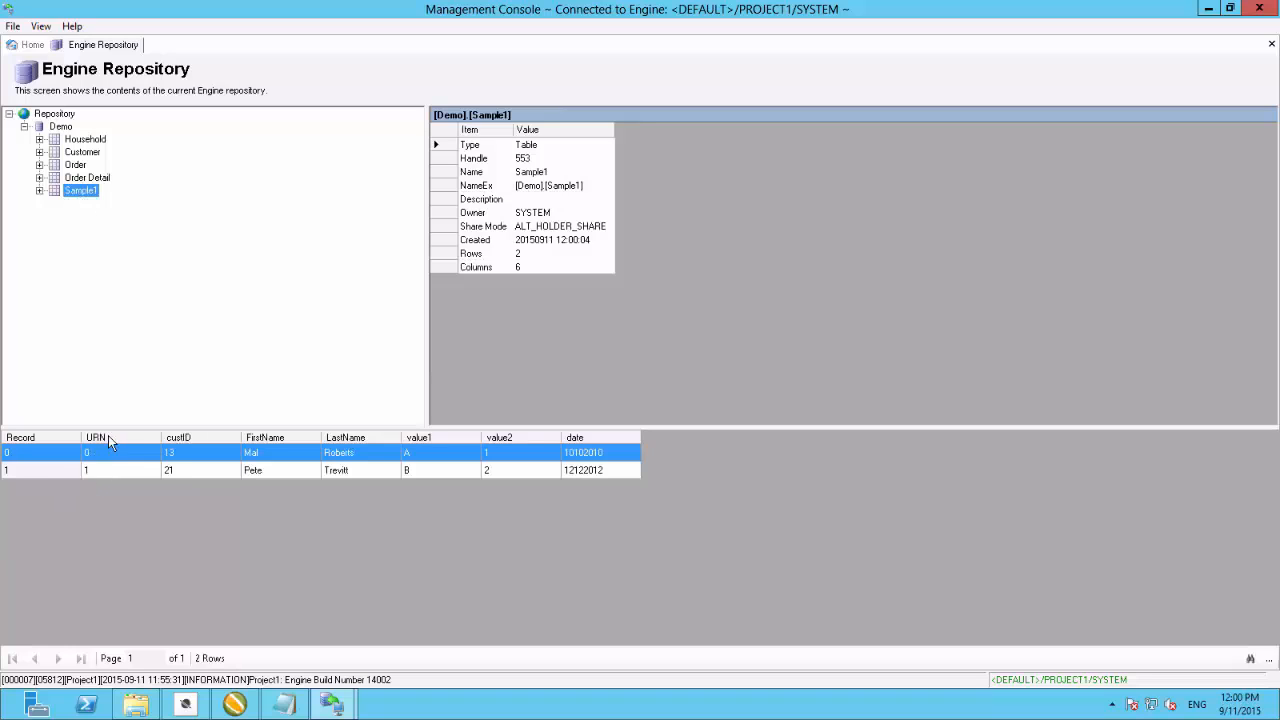